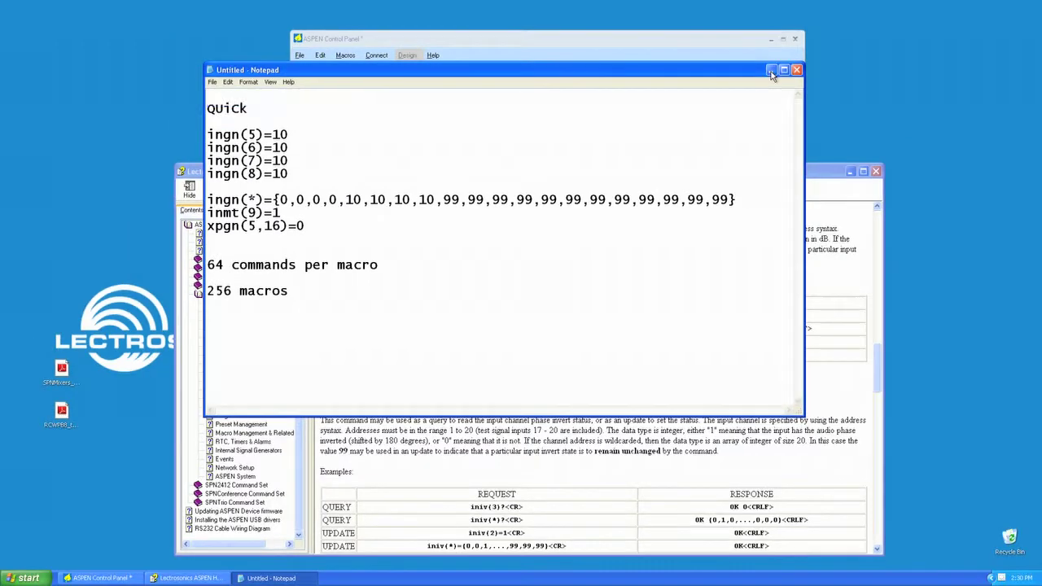
Minimize Notepad and the ASPEN Help window to reveal the Rear Panel Control page.
{"action": "left_click", "coordinate": [794, 55]}
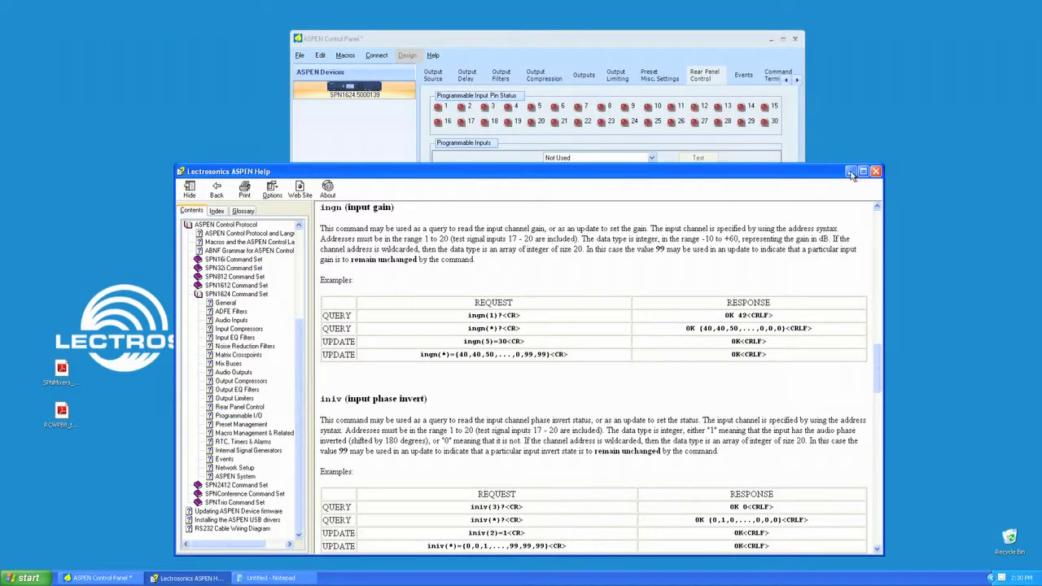
{"action": "left_click", "coordinate": [851, 172]}
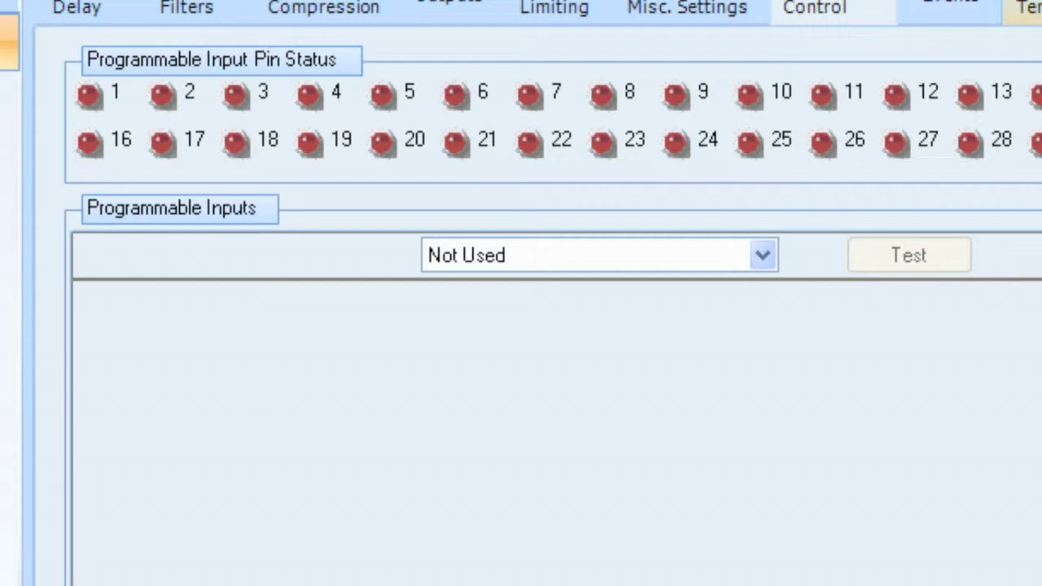
In the Command Terminal, send ingn(5)=10, then the misspelled command ingnz(5)=10.
{"action": "left_click", "coordinate": [1029, 8]}
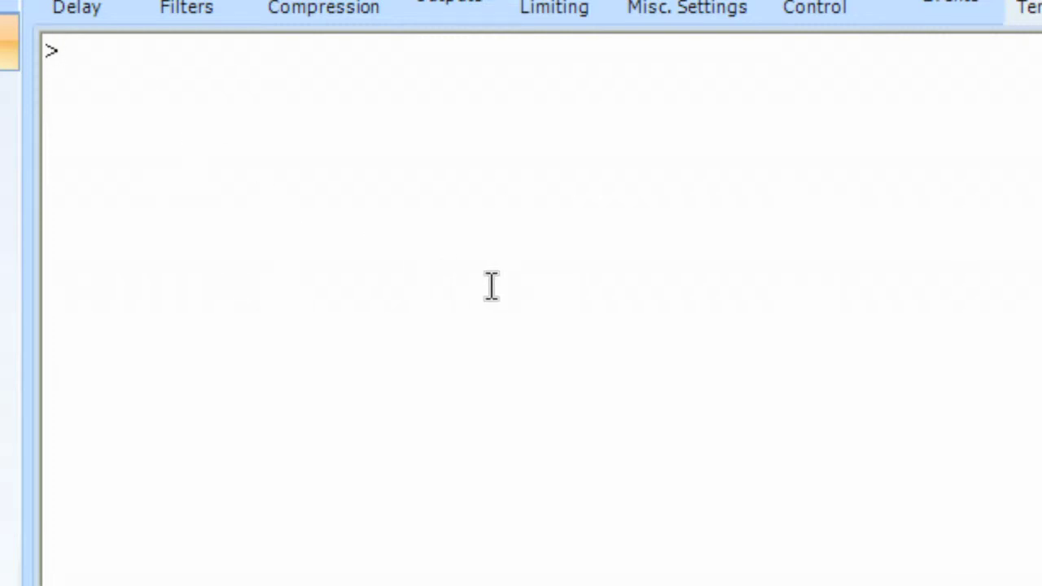
{"action": "type", "text": "ingn"}
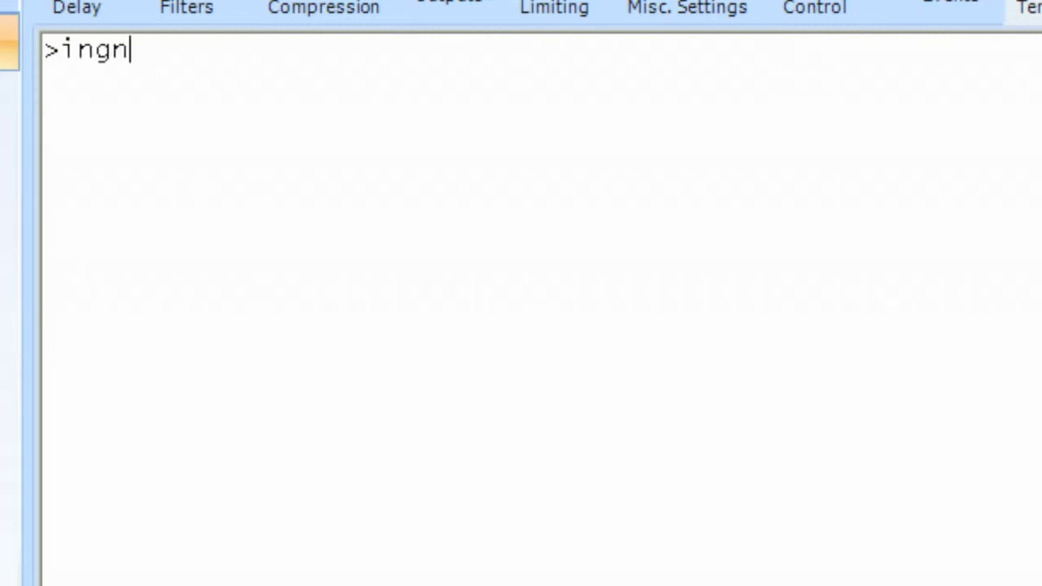
{"action": "type", "text": "(5)=10"}
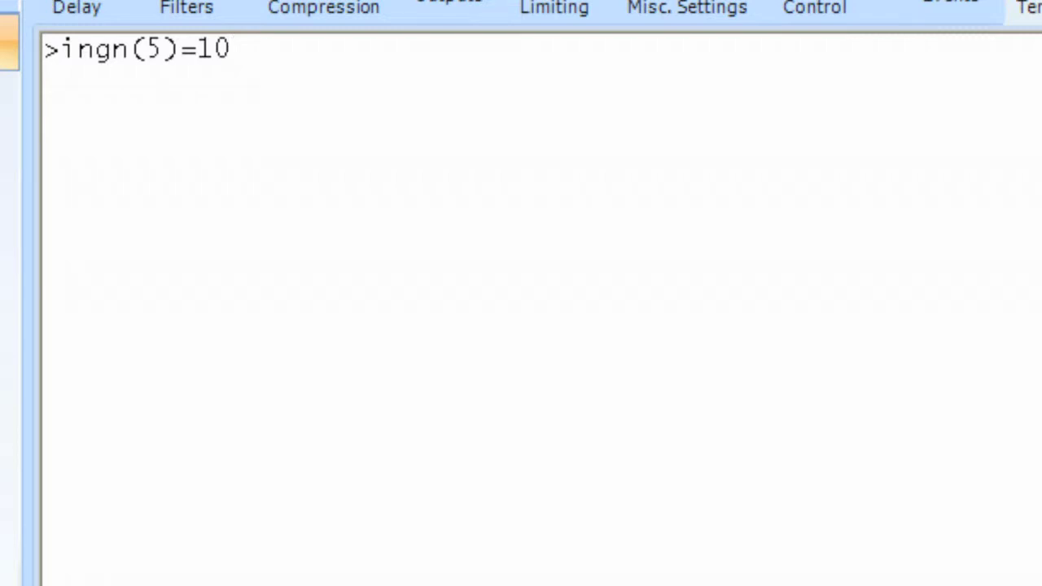
{"action": "key", "text": "Return"}
{"action": "type", "text": "in"}
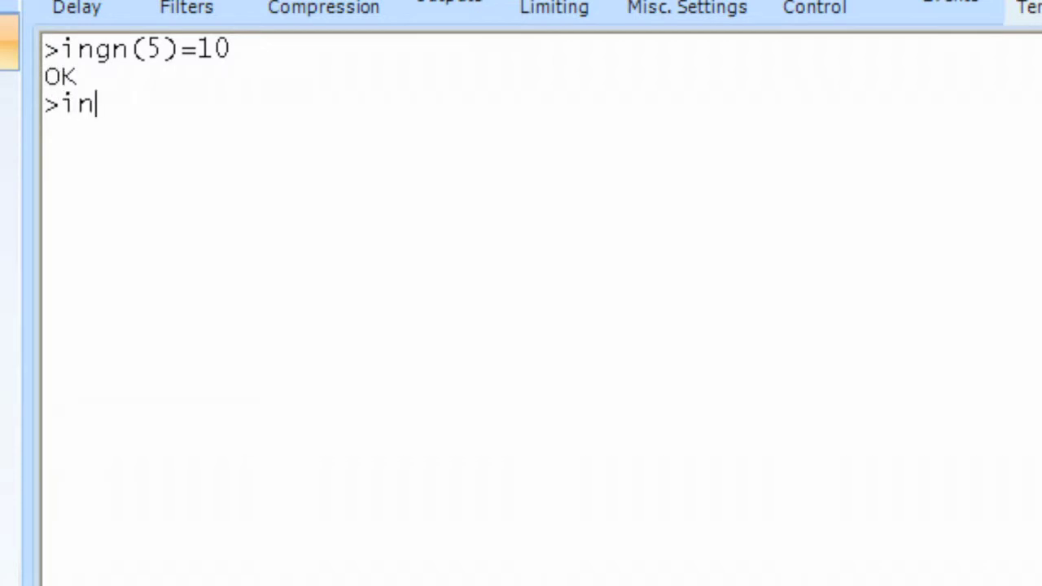
{"action": "type", "text": "gnh"}
{"action": "key", "text": "BackSpace"}
{"action": "type", "text": "z"}
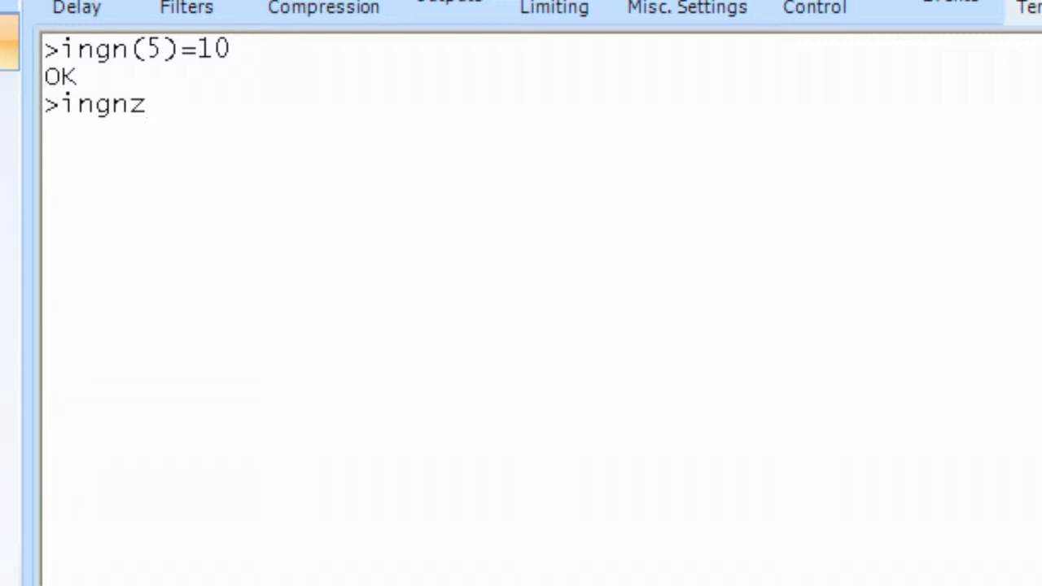
{"action": "type", "text": "(5)=10"}
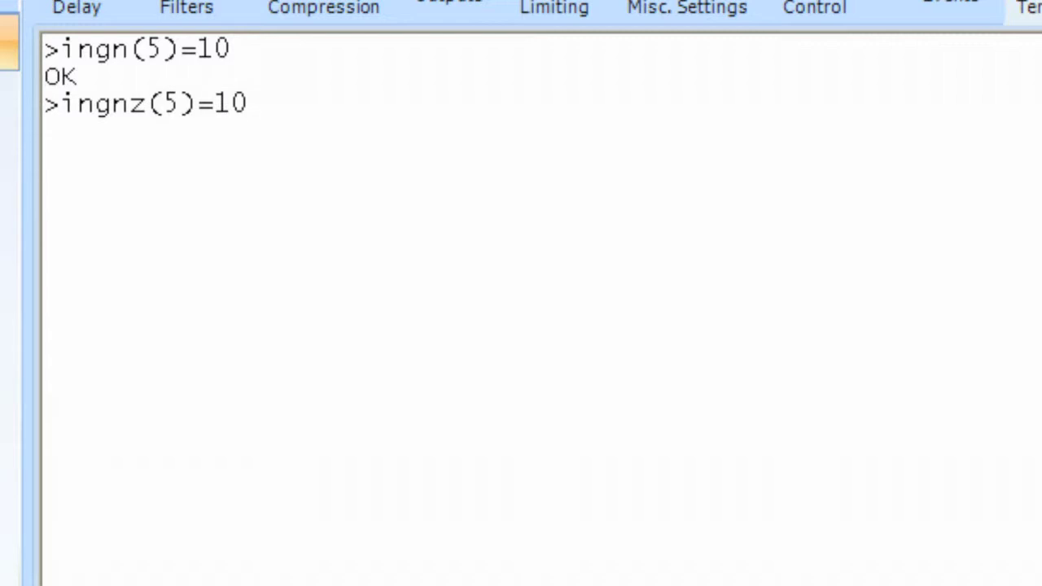
{"action": "key", "text": "Return"}
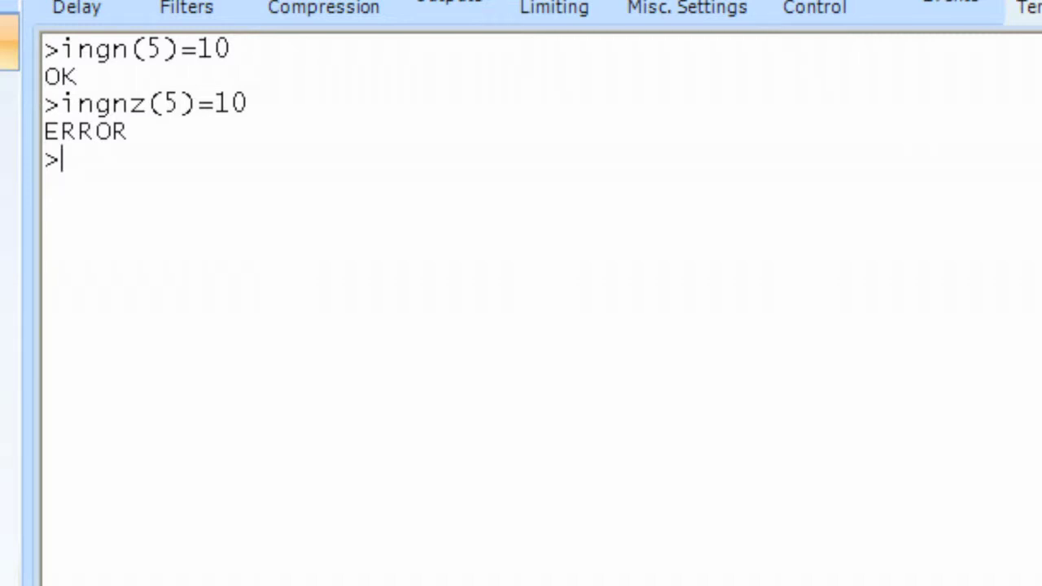
Query the device id, serial number and firmware version (1.1.6) with id?, serial? and version?
{"action": "type", "text": "id?"}
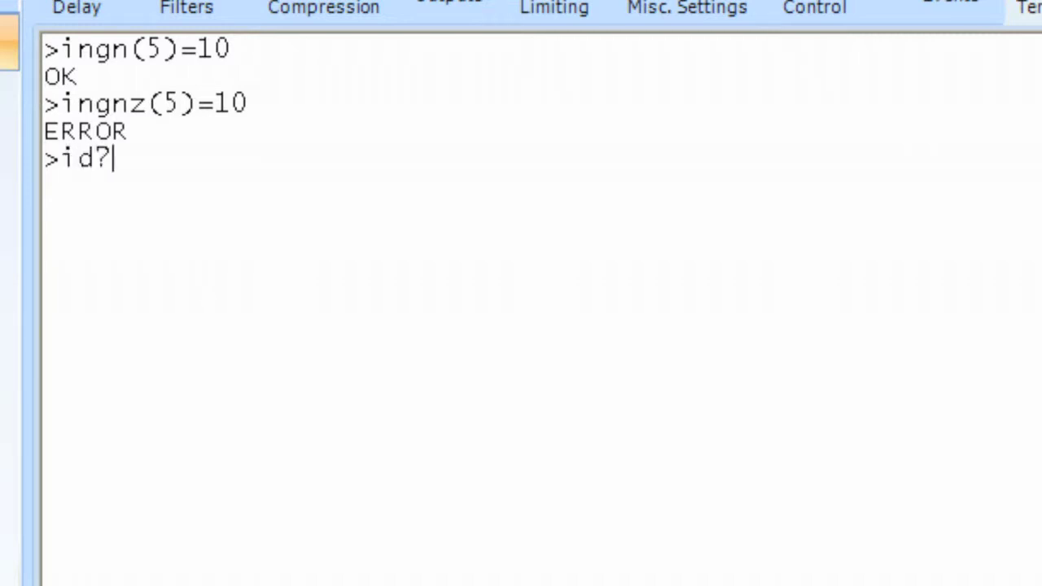
{"action": "key", "text": "Return"}
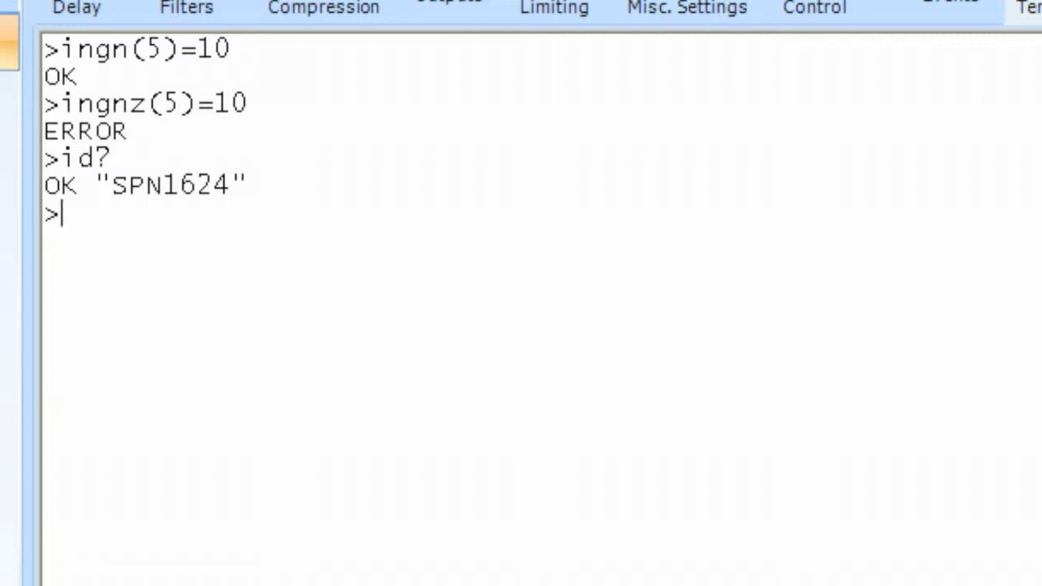
{"action": "type", "text": "seri"}
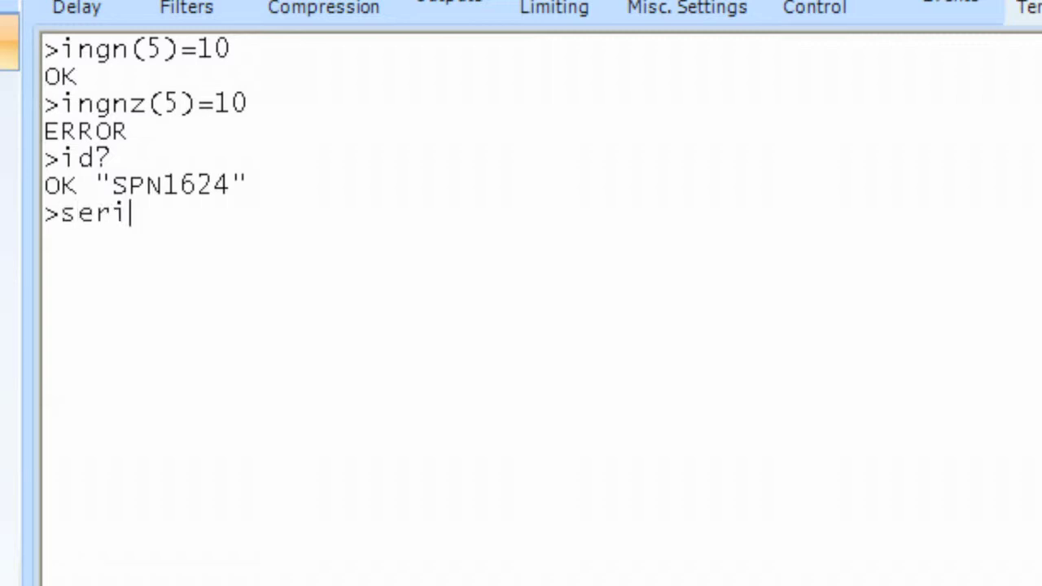
{"action": "type", "text": "al?"}
{"action": "key", "text": "Return"}
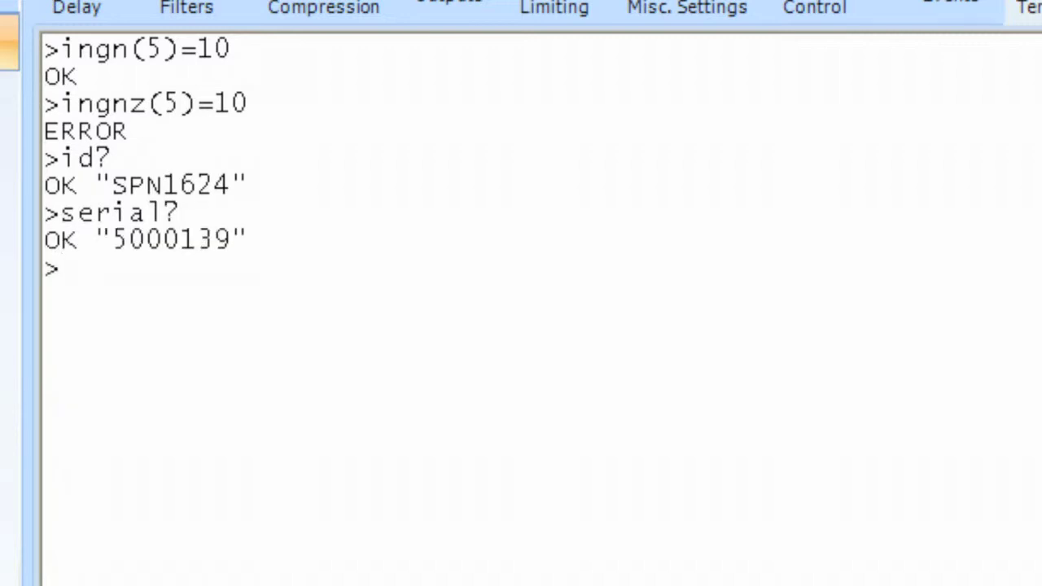
{"action": "type", "text": "version?"}
{"action": "key", "text": "Return"}
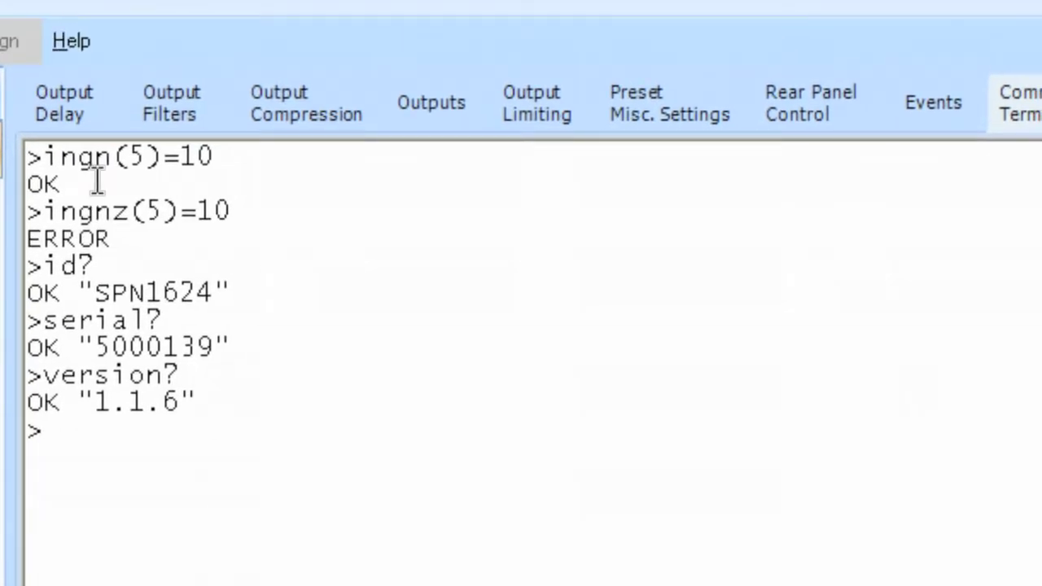
{"action": "left_click", "coordinate": [73, 43]}
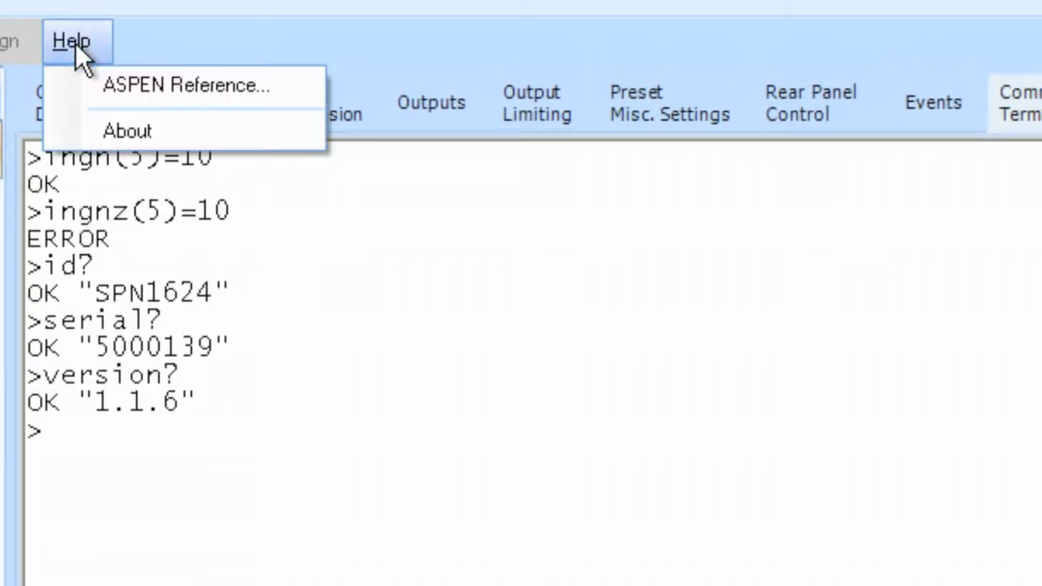
In the SPN1624 General command reference, look up the id command and then the baud command.
{"action": "left_click", "coordinate": [111, 85]}
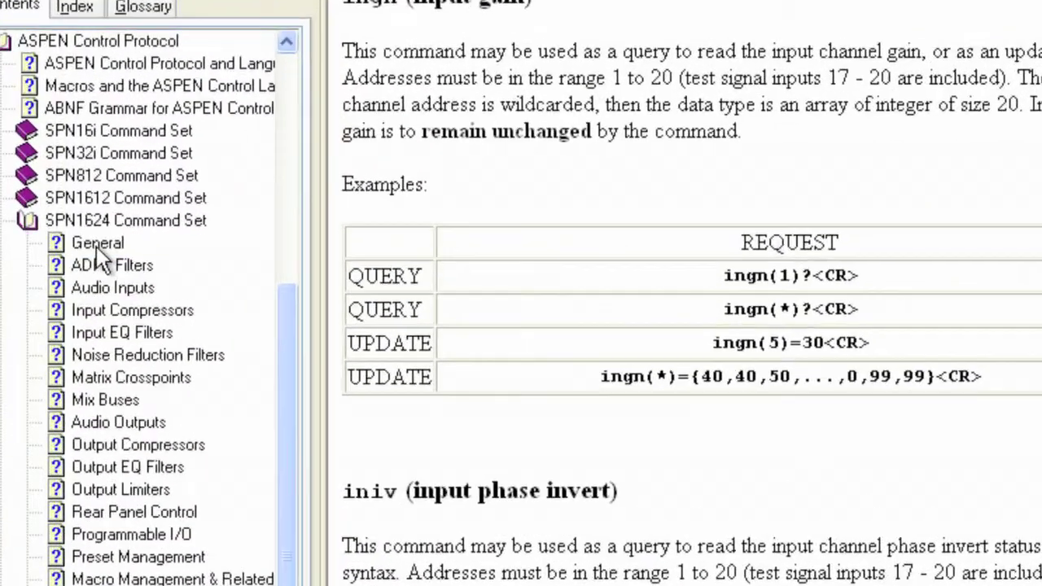
{"action": "left_click", "coordinate": [128, 254]}
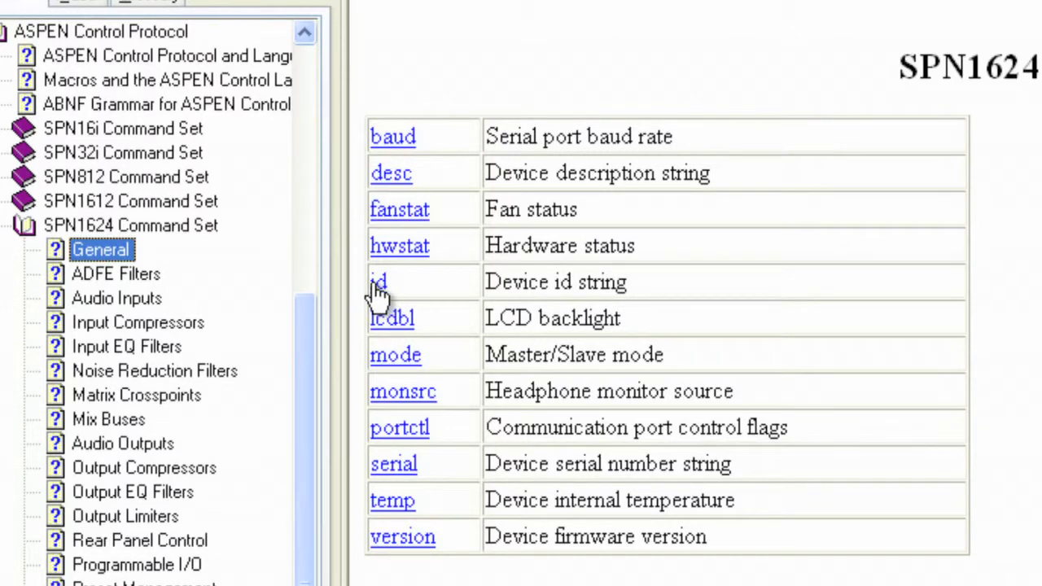
{"action": "left_click", "coordinate": [378, 285]}
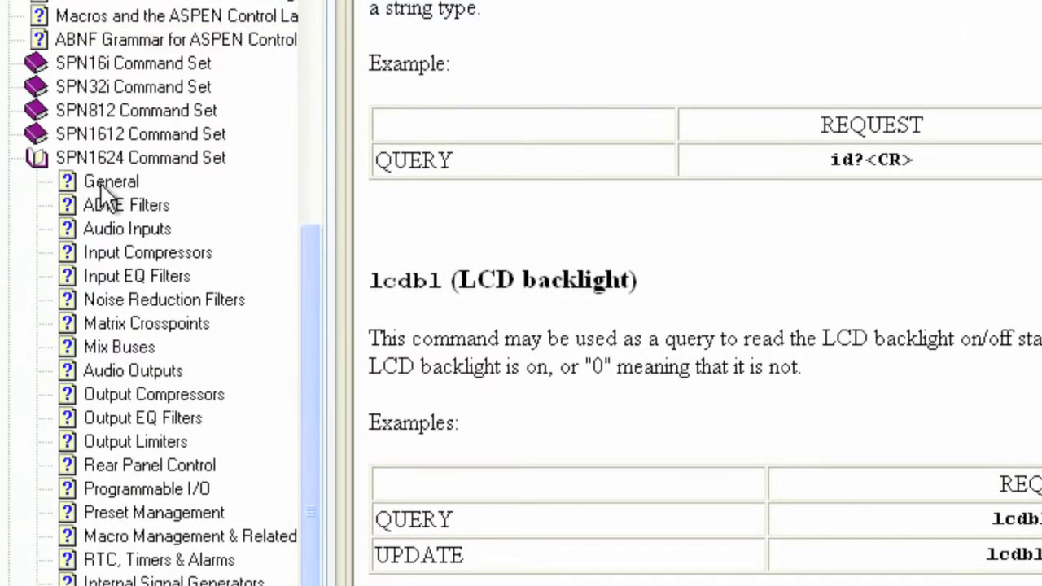
{"action": "left_click", "coordinate": [102, 184]}
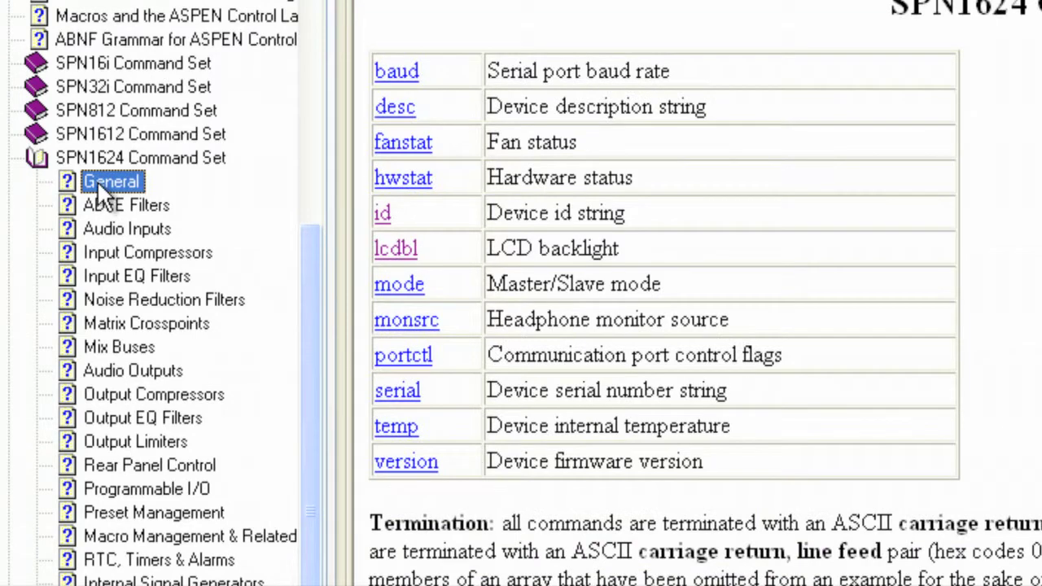
{"action": "left_click", "coordinate": [399, 75]}
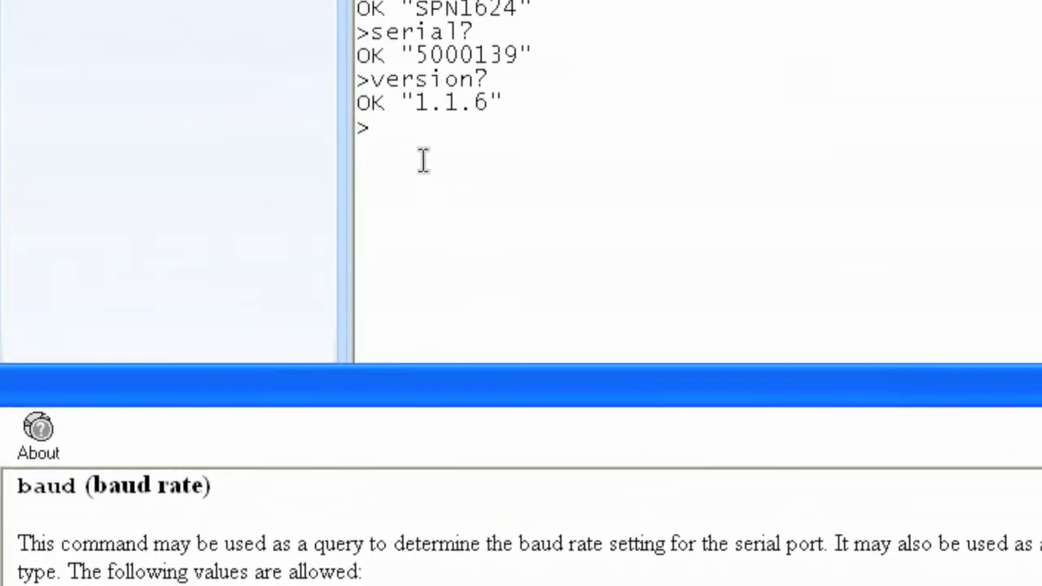
Query baud? in the terminal (57600), then show the temp command's help section.
{"action": "left_click", "coordinate": [402, 136]}
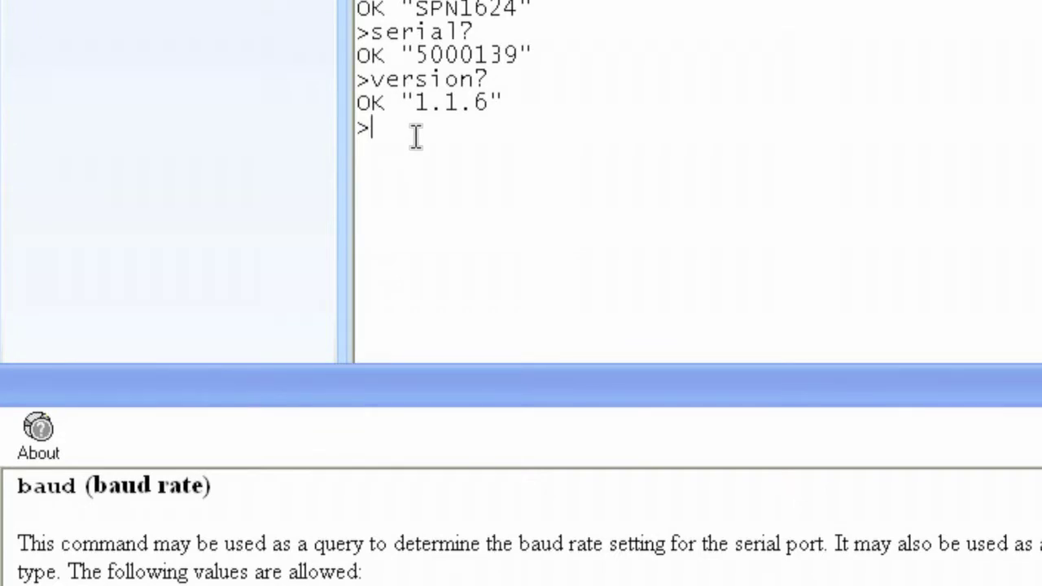
{"action": "type", "text": "baud?"}
{"action": "key", "text": "Return"}
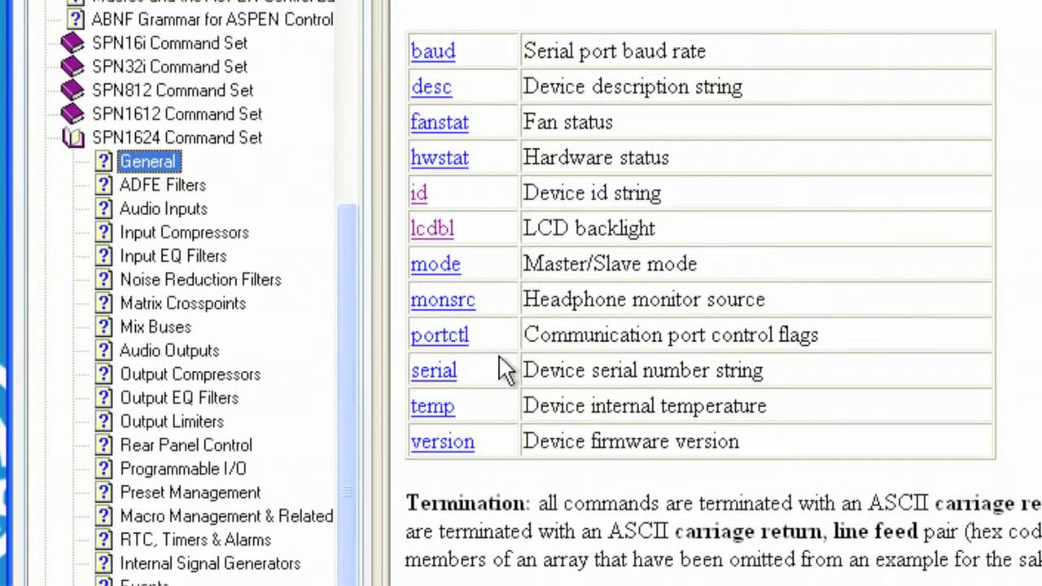
{"action": "scroll", "coordinate": [505, 370], "scroll_direction": "up", "scroll_amount": 1}
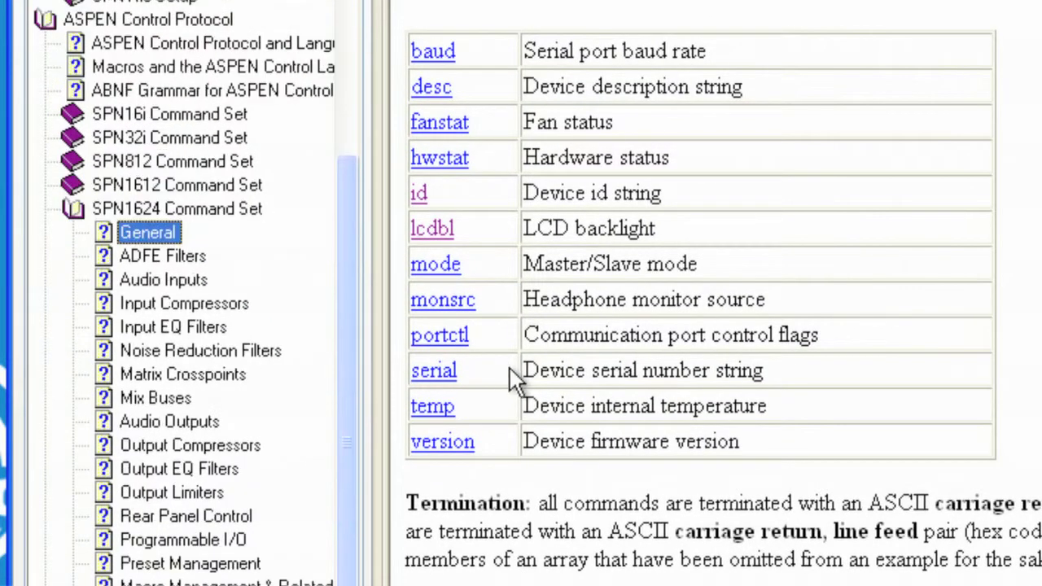
{"action": "left_click", "coordinate": [428, 413]}
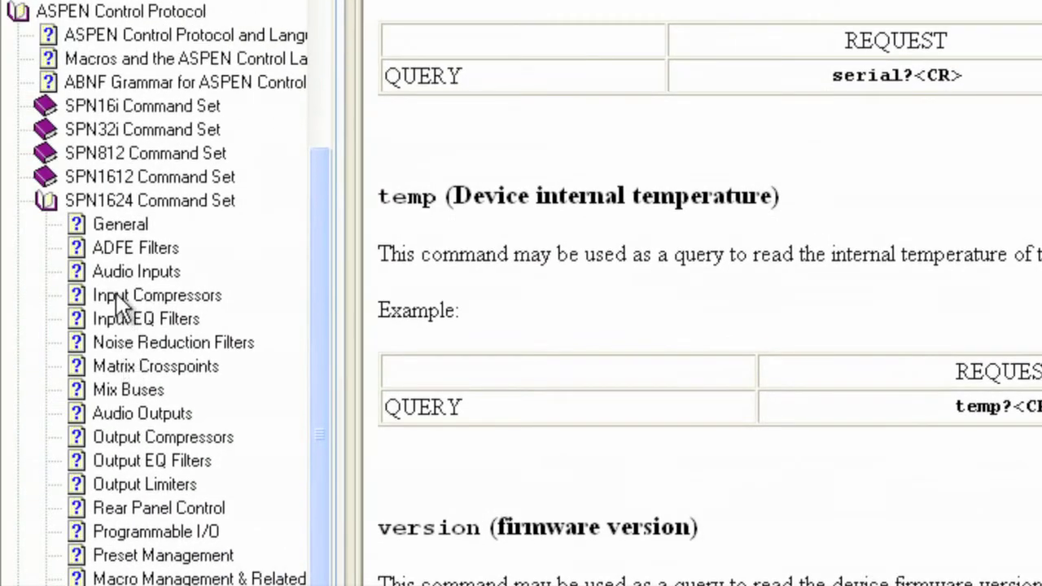
Look up the inmt command under Audio Inputs and query inmt(1)?, getting OK 0.
{"action": "left_click", "coordinate": [81, 270]}
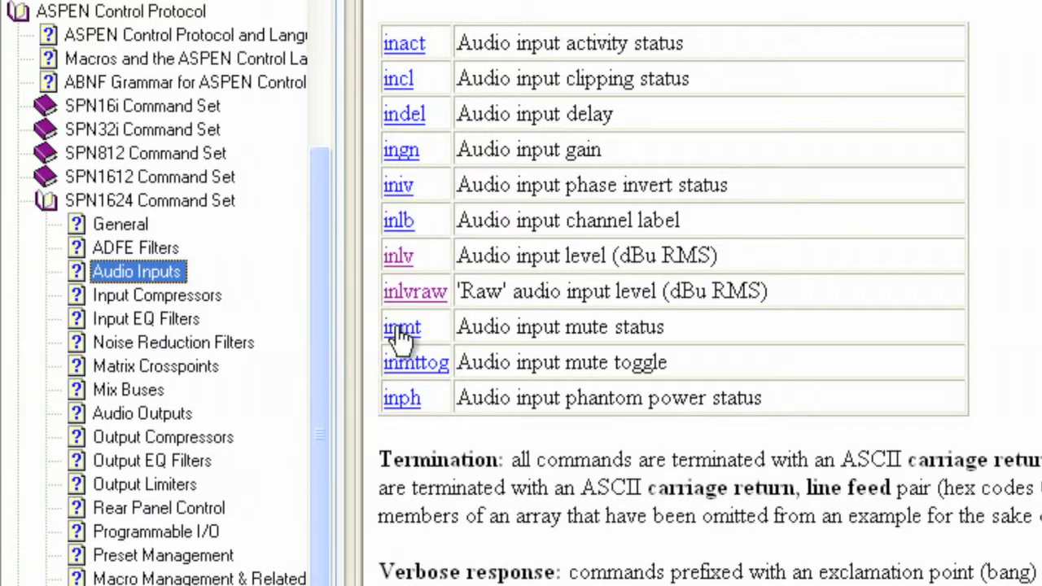
{"action": "left_click", "coordinate": [402, 329]}
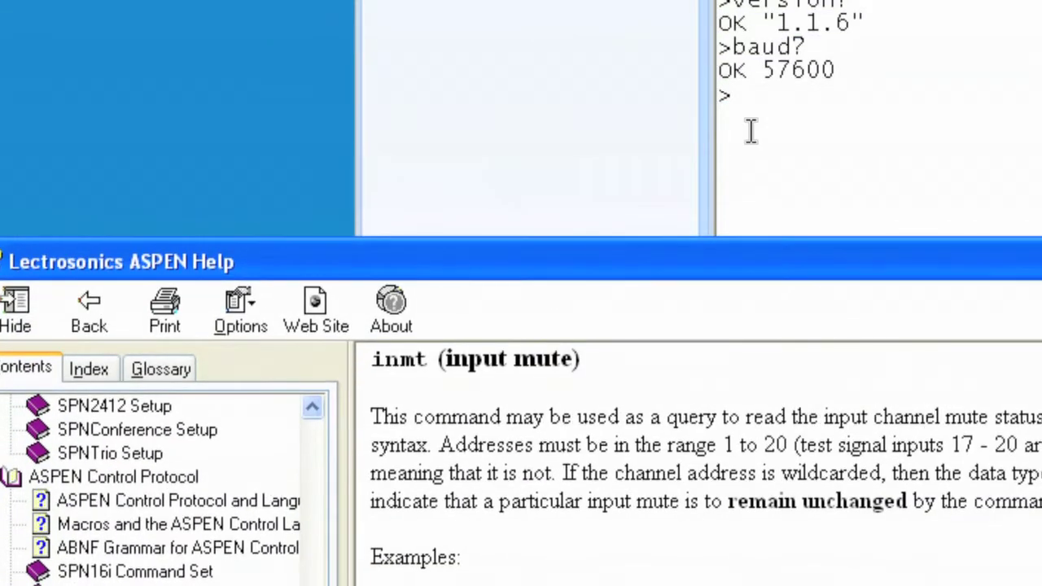
{"action": "left_click", "coordinate": [750, 104]}
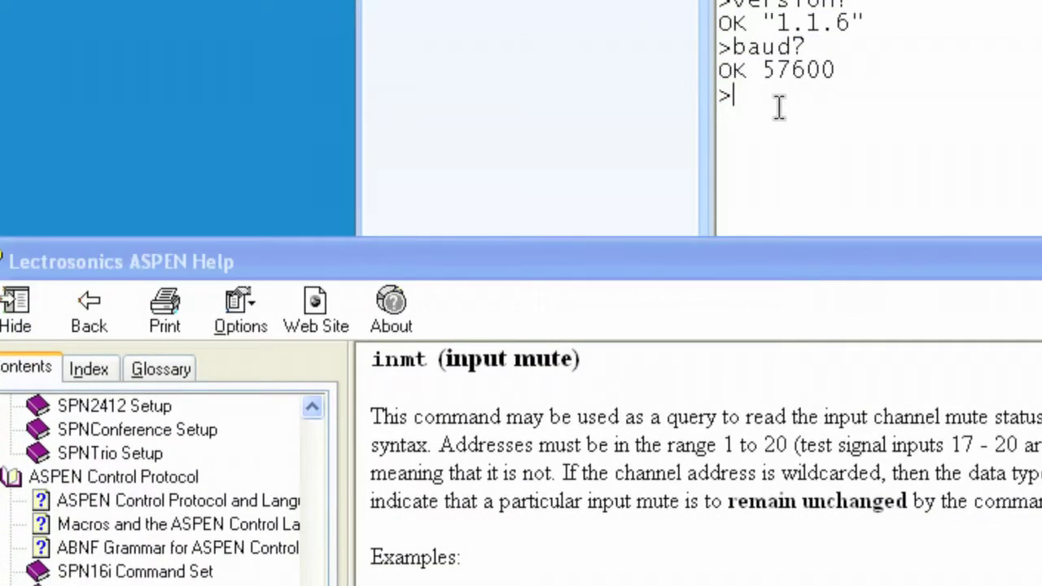
{"action": "type", "text": "inmt(1)?"}
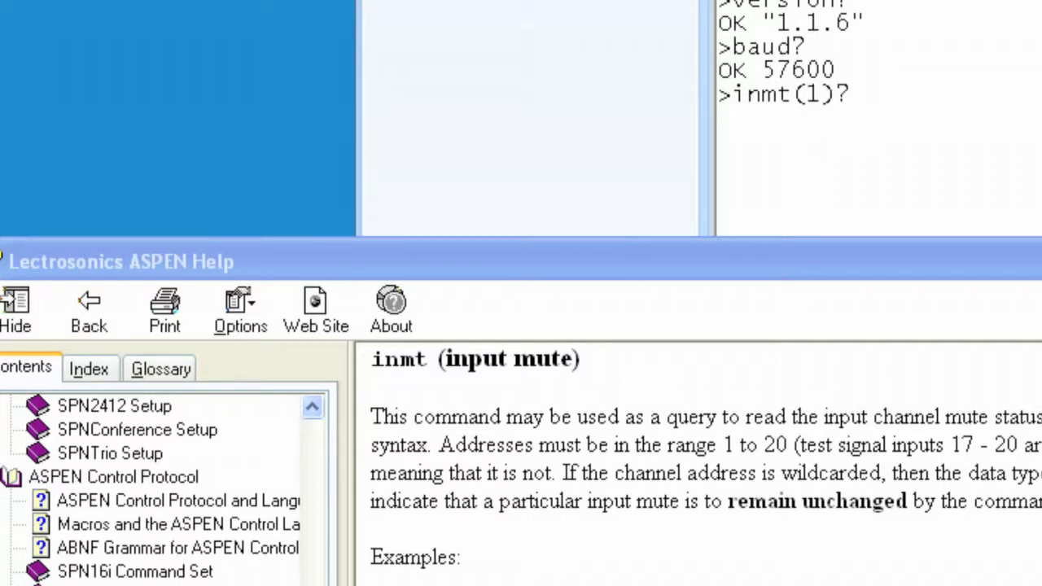
{"action": "key", "text": "Return"}
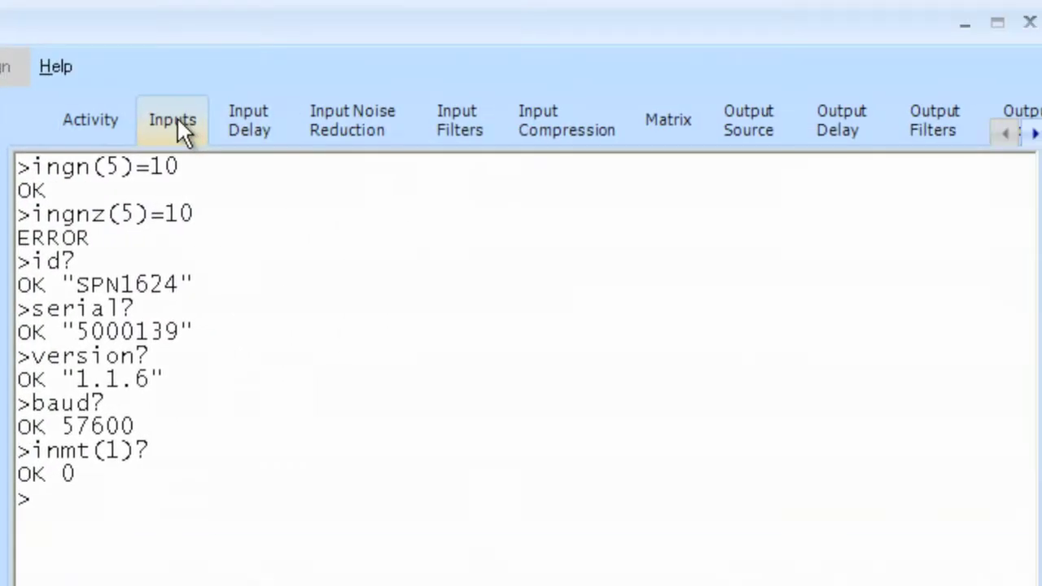
{"action": "left_click", "coordinate": [174, 120]}
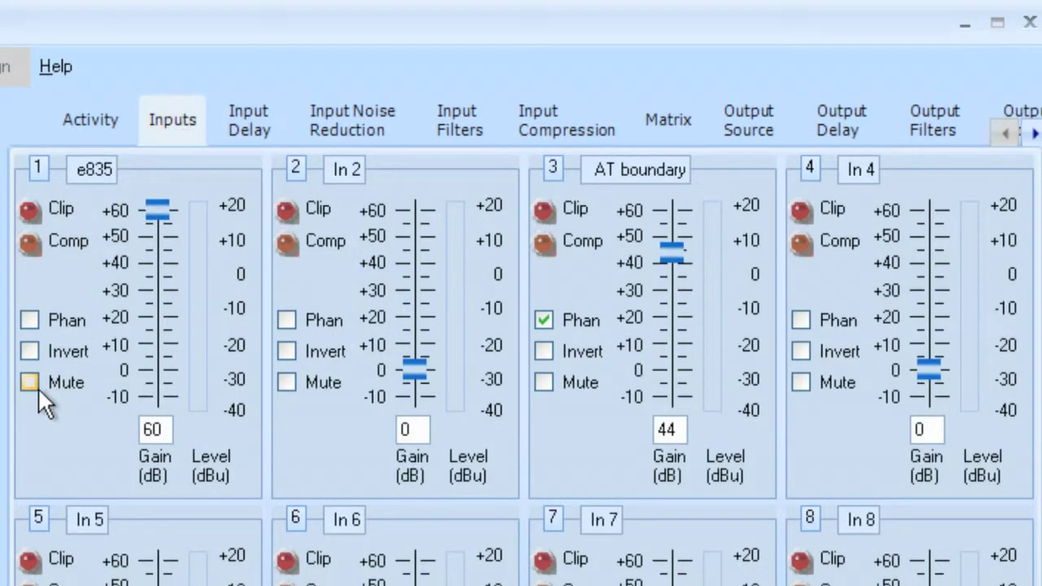
Send inmt(1)=1 from the Command Terminal to mute input 1, then return to Inputs.
{"action": "left_click", "coordinate": [1033, 133]}
{"action": "left_click", "coordinate": [1033, 134]}
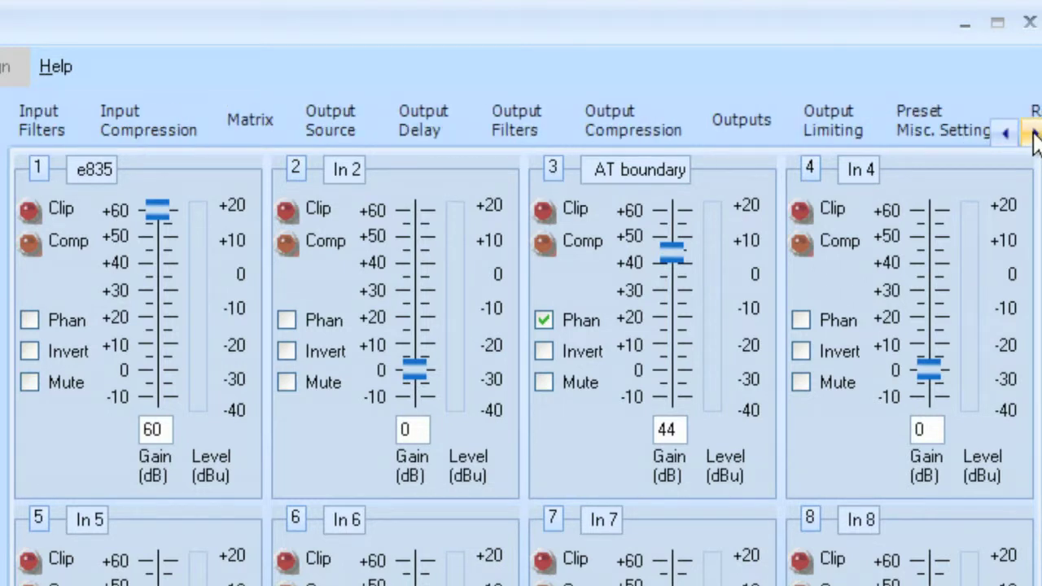
{"action": "left_click", "coordinate": [1034, 133]}
{"action": "left_click", "coordinate": [887, 122]}
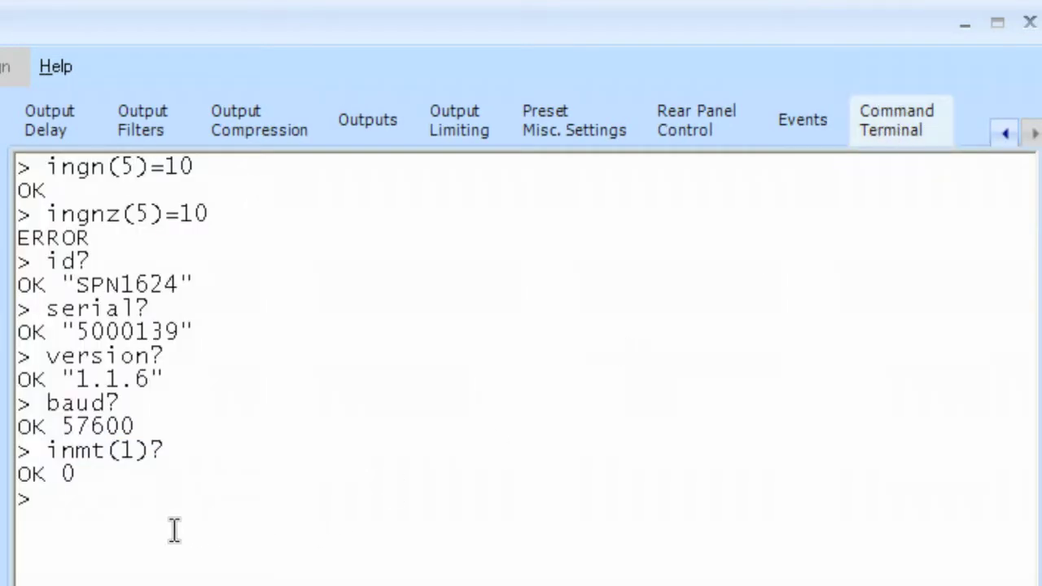
{"action": "type", "text": "inmt"}
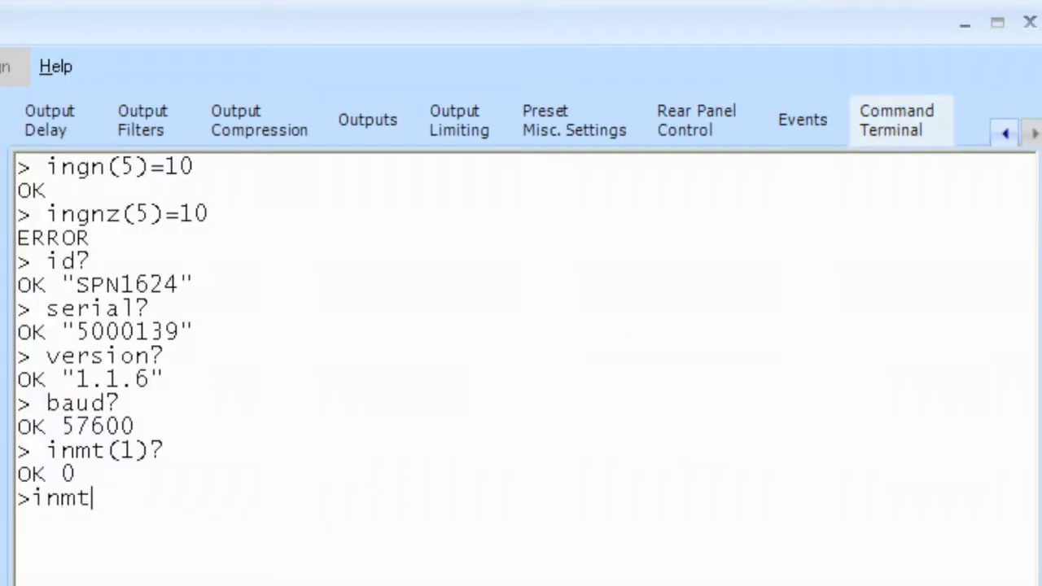
{"action": "type", "text": "(1)=1"}
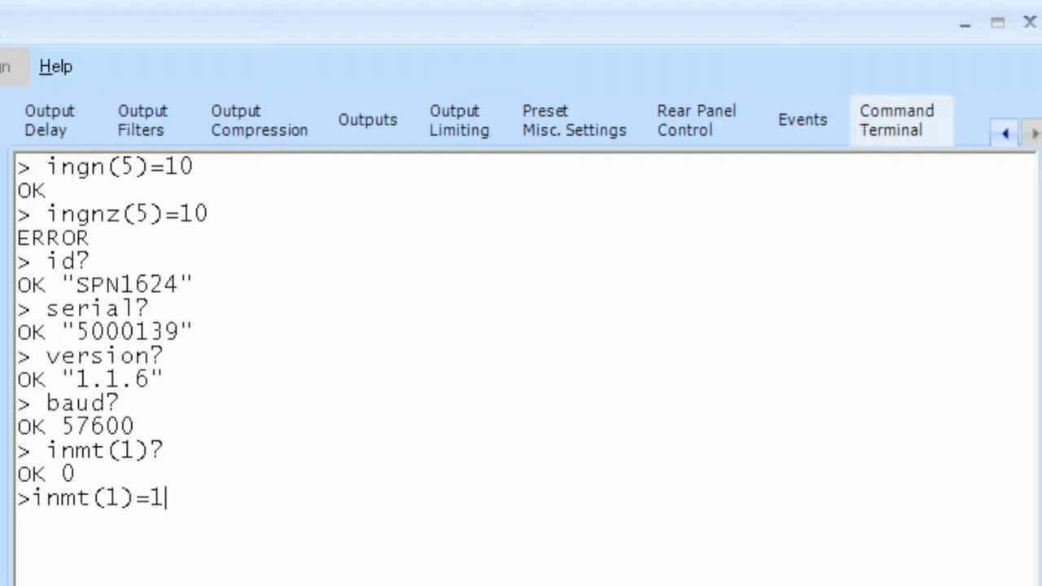
{"action": "key", "text": "Return"}
{"action": "left_click", "coordinate": [997, 128]}
{"action": "left_click", "coordinate": [997, 128]}
{"action": "left_click", "coordinate": [997, 129]}
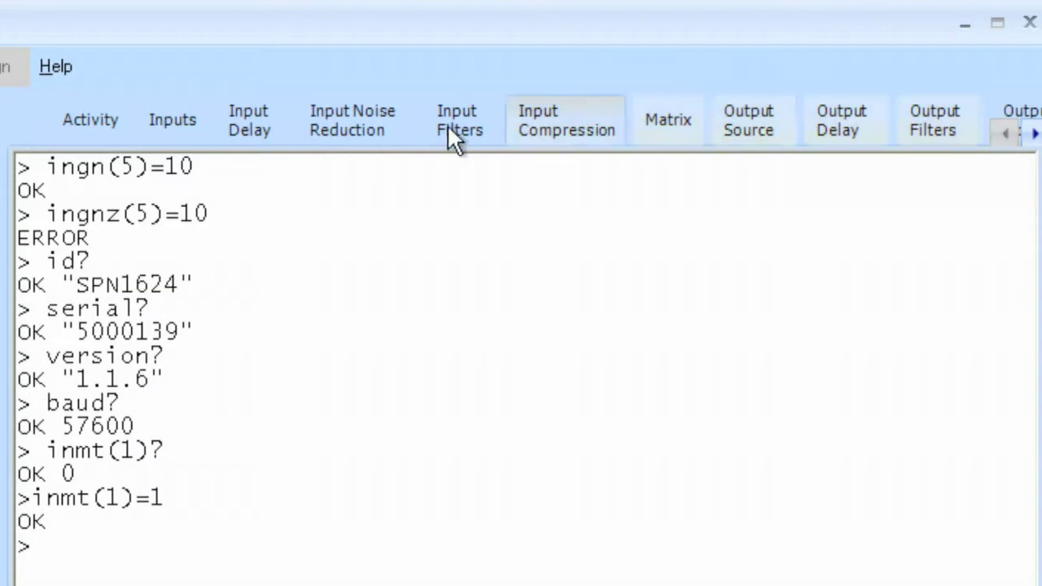
{"action": "left_click", "coordinate": [190, 121]}
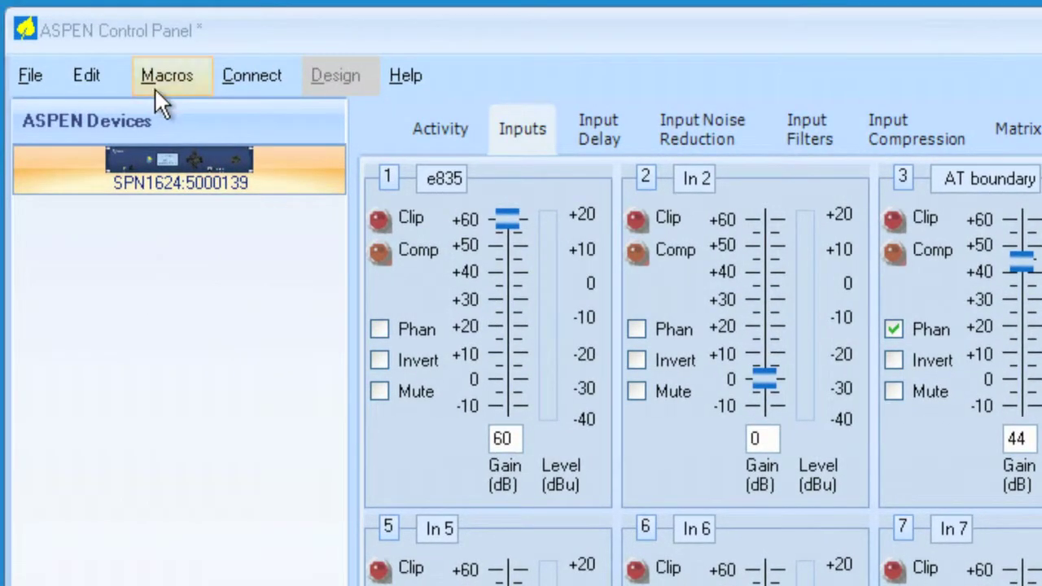
Start the Macro Recorder, check Mute on channel 1, and enter 50 for channel 2's gain.
{"action": "left_click", "coordinate": [165, 76]}
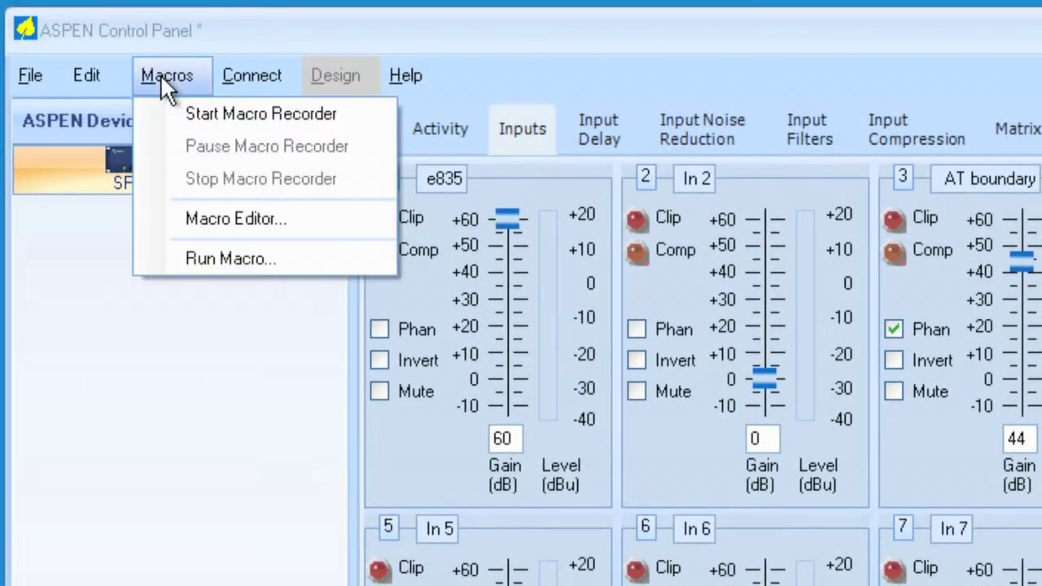
{"action": "left_click", "coordinate": [264, 117]}
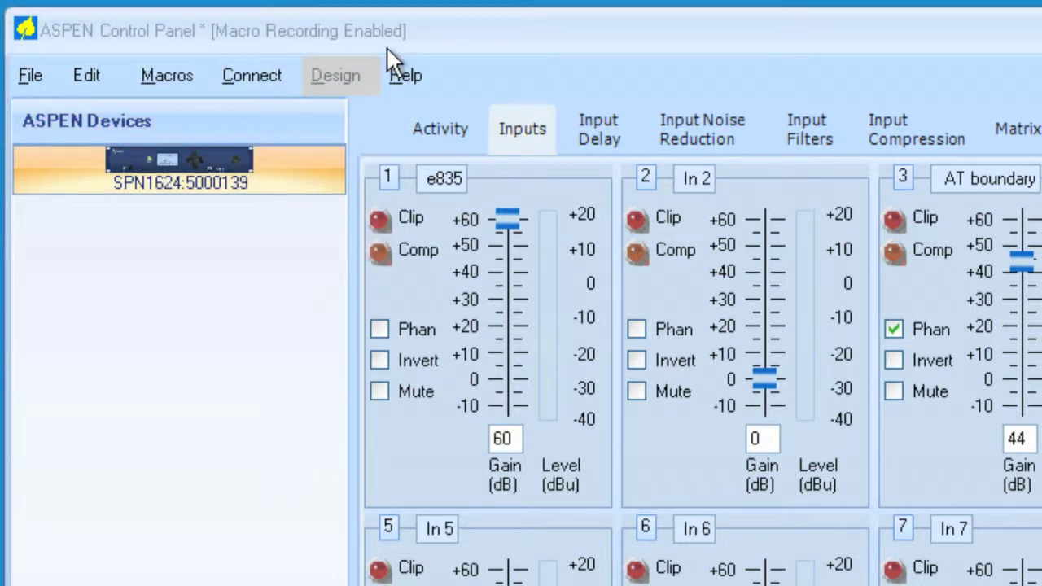
{"action": "left_click", "coordinate": [377, 391]}
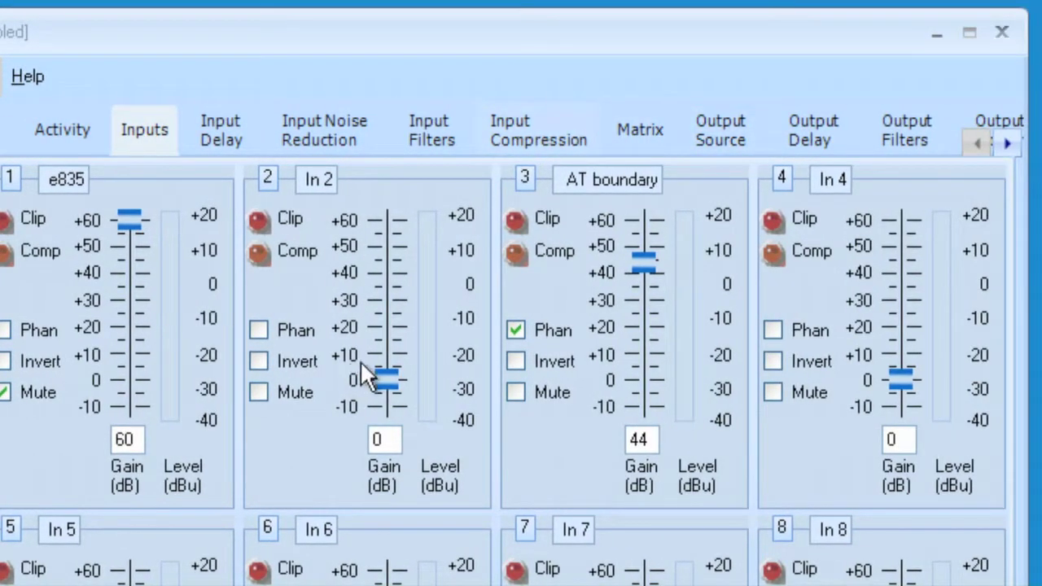
{"action": "double_click", "coordinate": [373, 439]}
{"action": "type", "text": "50"}
{"action": "key", "text": "Return"}
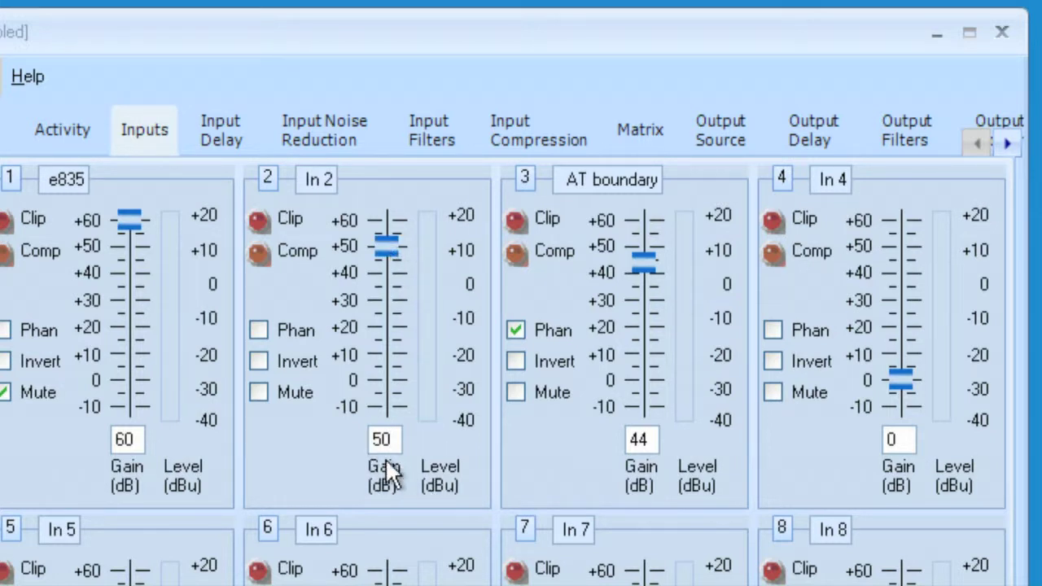
View the Matrix page, then switch to the Output Source page.
{"action": "left_click", "coordinate": [646, 133]}
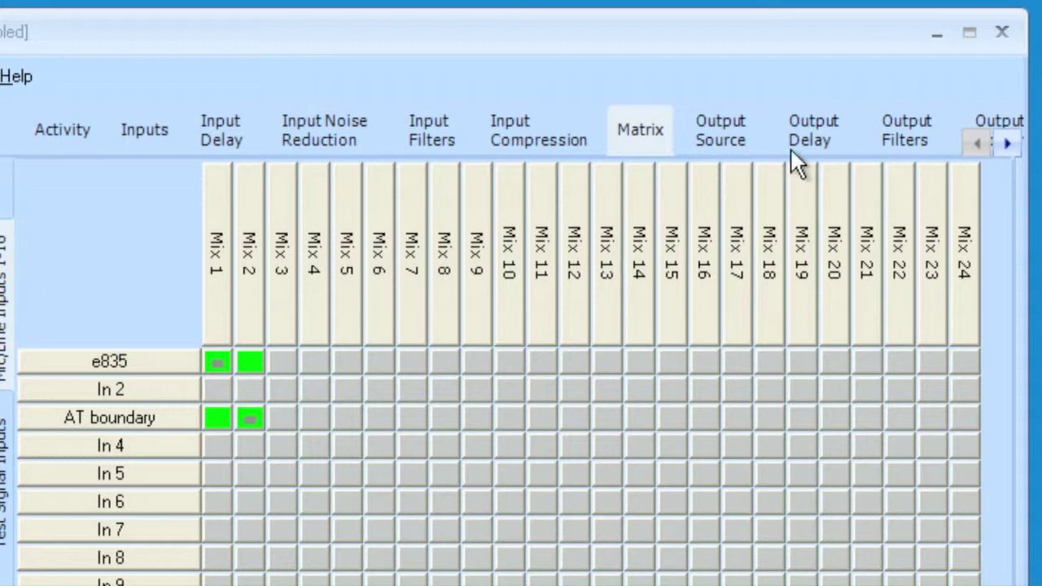
{"action": "left_click", "coordinate": [720, 134]}
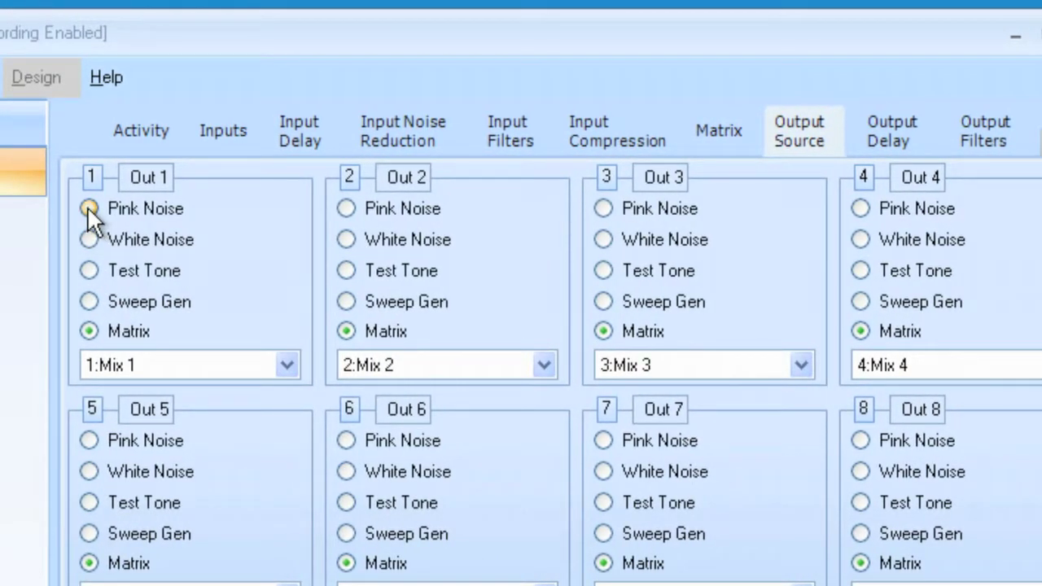
Set Out 4's source to Pink Noise and go back to the Inputs page.
{"action": "left_click", "coordinate": [860, 208]}
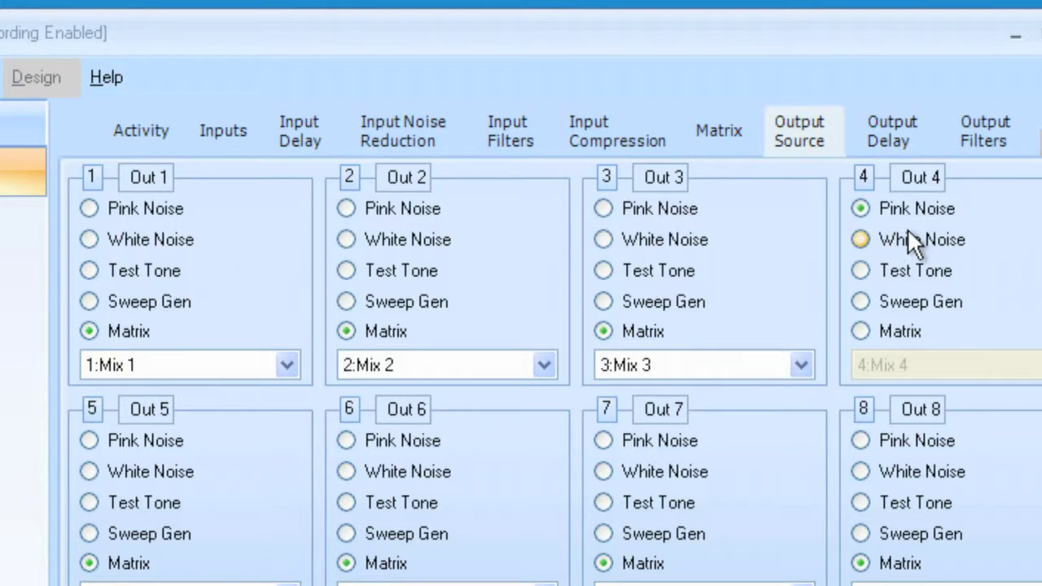
{"action": "left_click", "coordinate": [221, 138]}
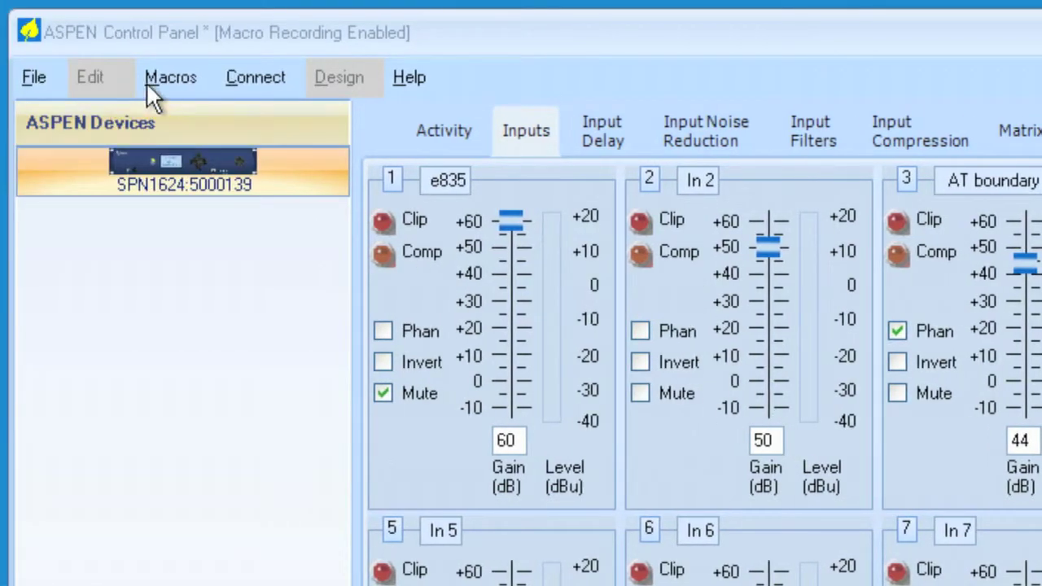
Stop the Macro Recorder and review inmt(1)=1, ingn(2)=50 and outsrc(4)=130 in the Macro Editor.
{"action": "left_click", "coordinate": [168, 77]}
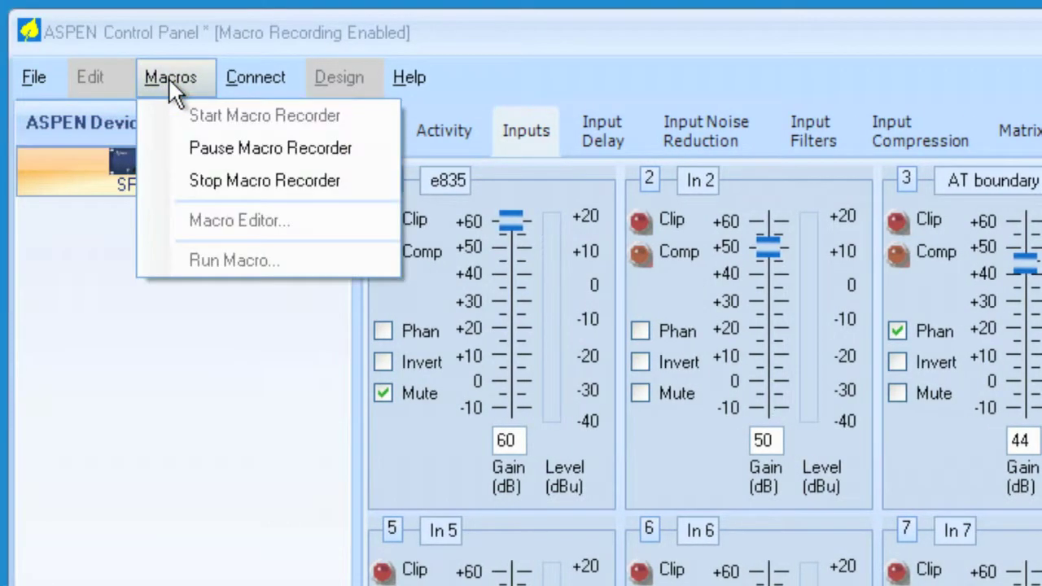
{"action": "left_click", "coordinate": [198, 179]}
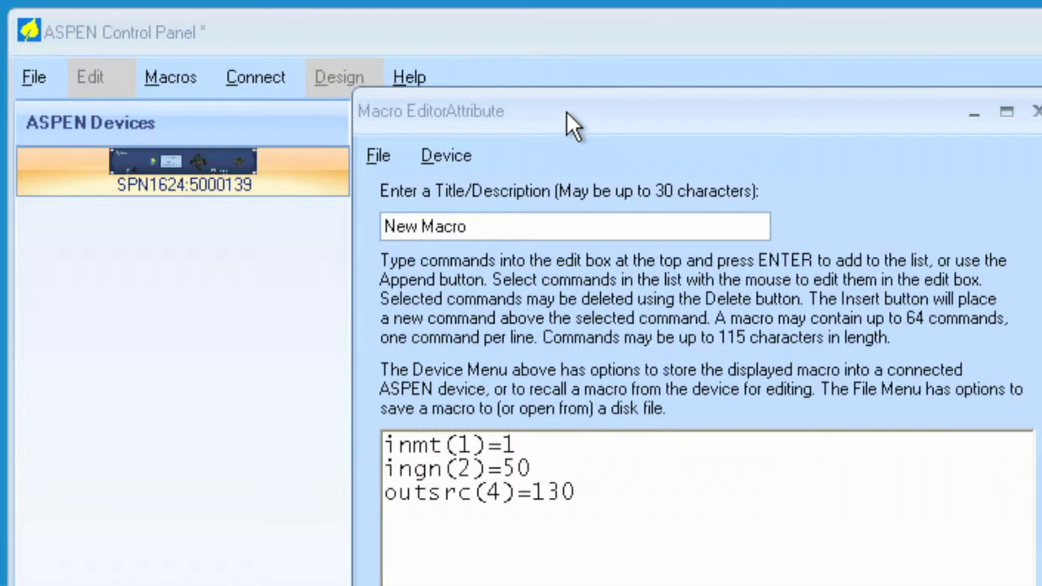
{"action": "left_click_drag", "start_coordinate": [565, 112], "coordinate": [642, 127]}
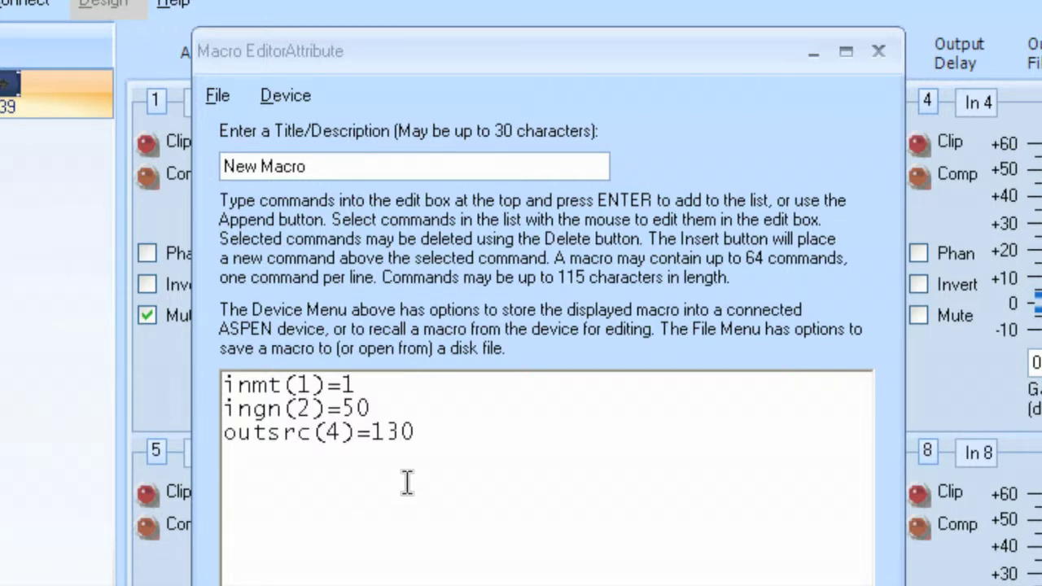
{"action": "left_click", "coordinate": [313, 409]}
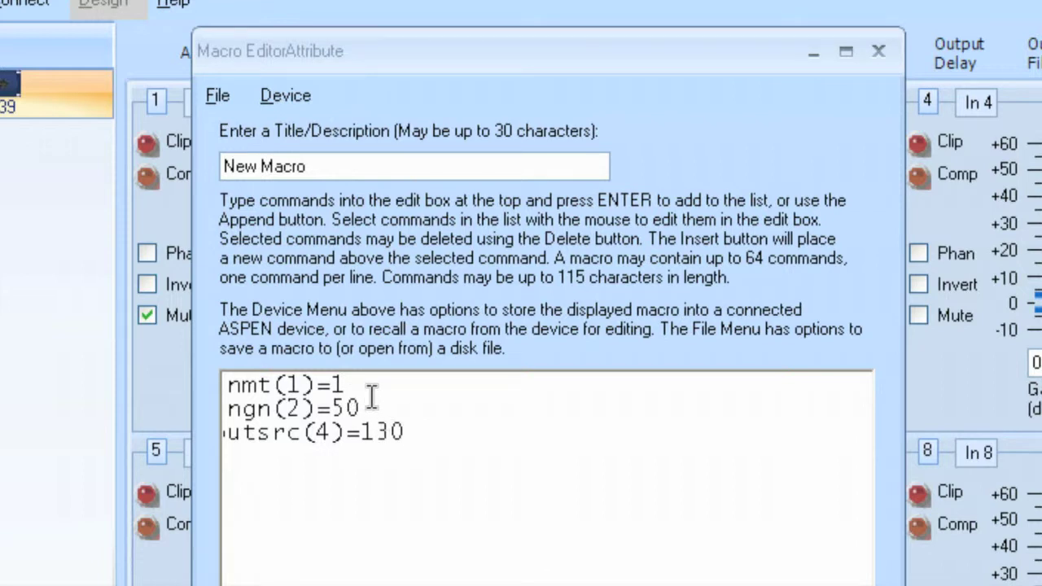
{"action": "left_click_drag", "start_coordinate": [366, 386], "coordinate": [207, 389]}
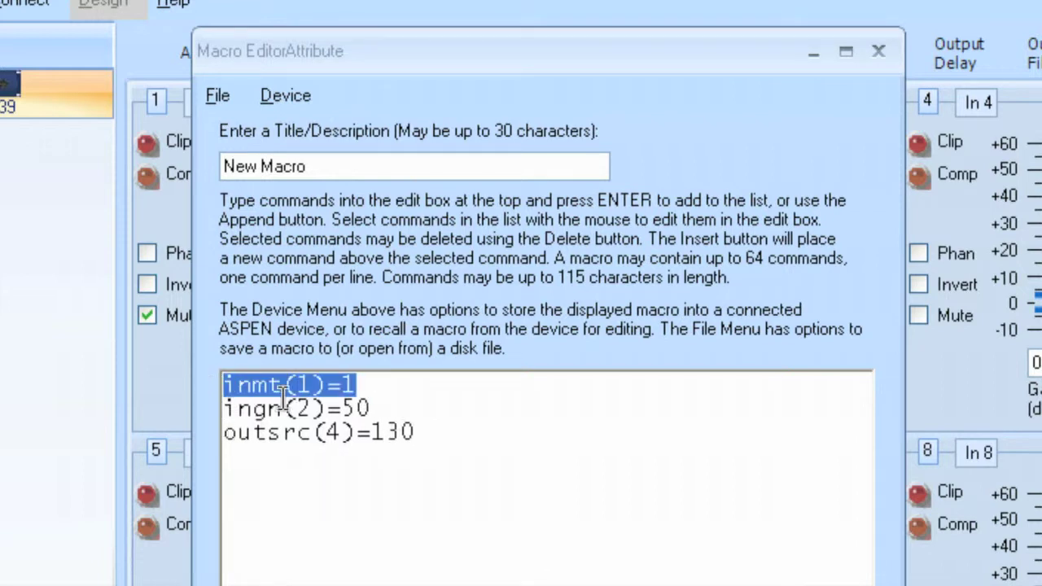
{"action": "left_click", "coordinate": [396, 497]}
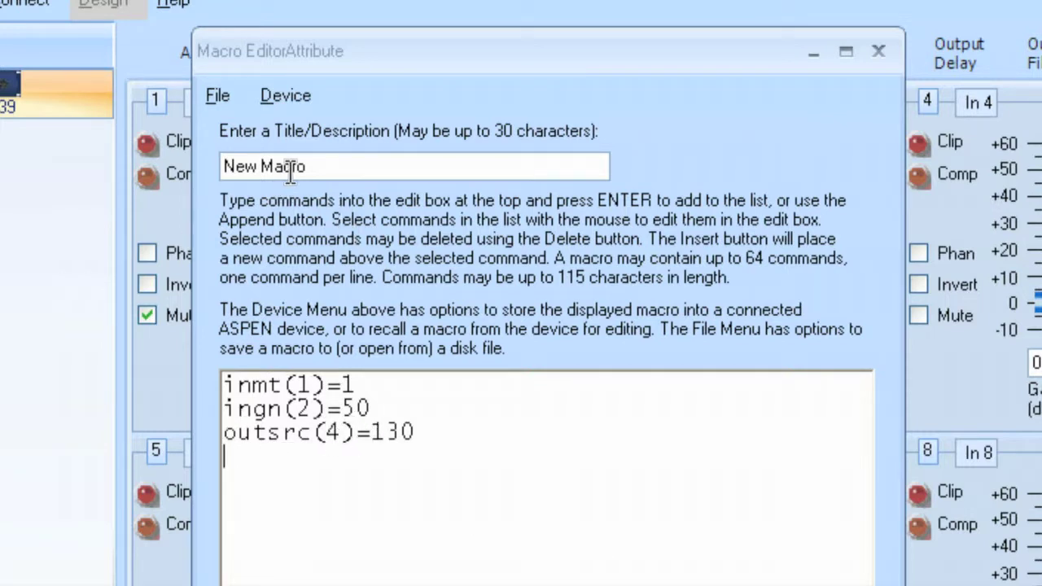
Retitle the macro 'Cool Macro' and open the Device > Store to device memory dialog.
{"action": "left_click_drag", "start_coordinate": [323, 165], "coordinate": [210, 166]}
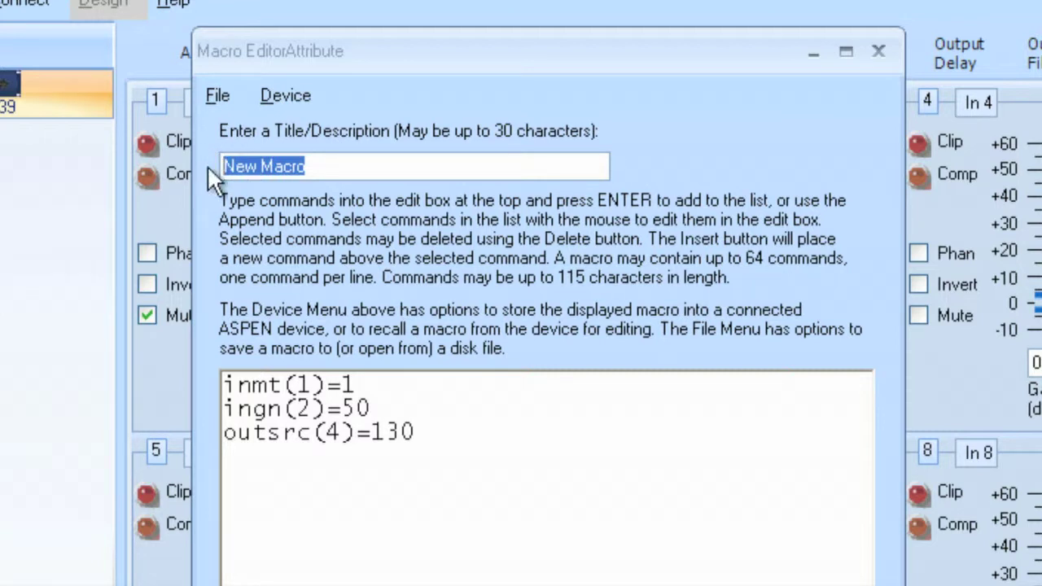
{"action": "type", "text": "C"}
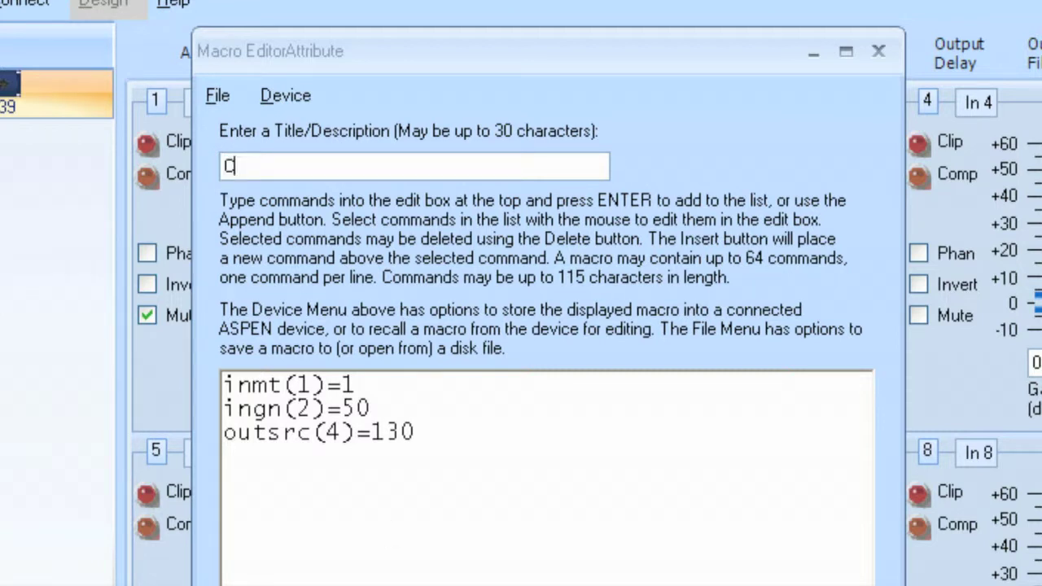
{"action": "type", "text": "ool Macro"}
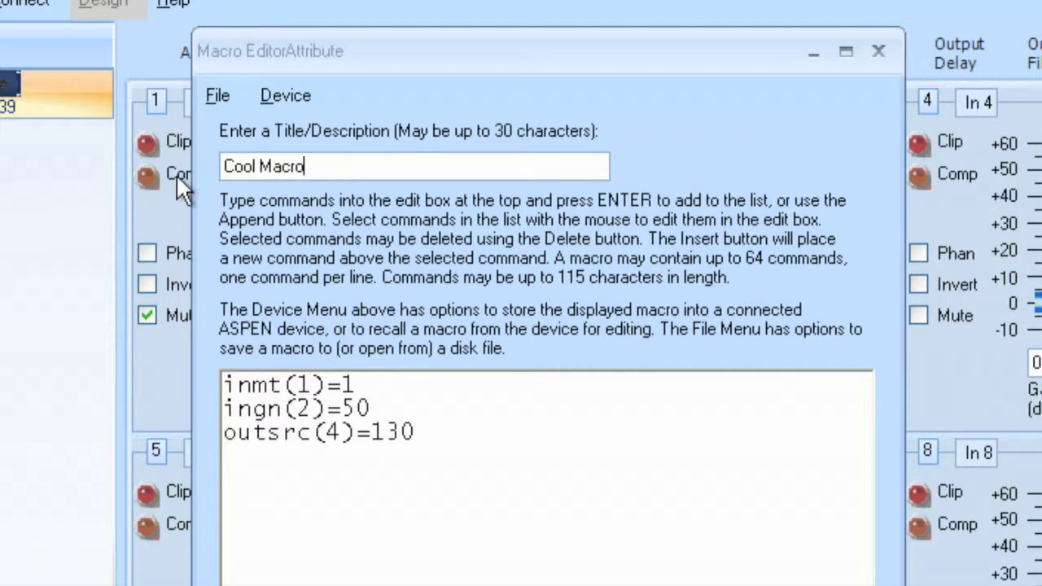
{"action": "left_click_drag", "start_coordinate": [256, 50], "coordinate": [231, 33]}
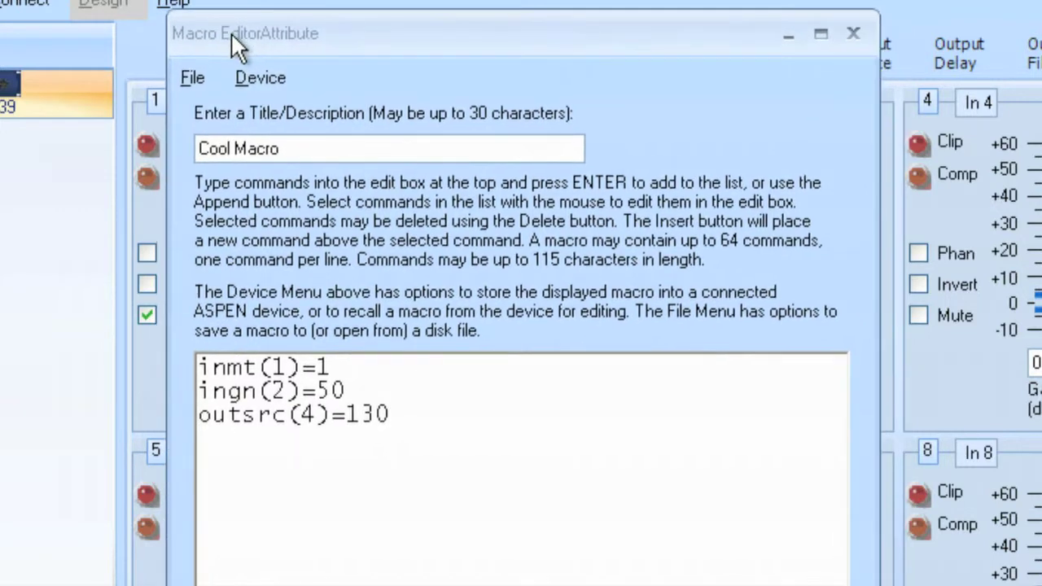
{"action": "left_click", "coordinate": [207, 78]}
{"action": "mouse_move", "coordinate": [254, 76]}
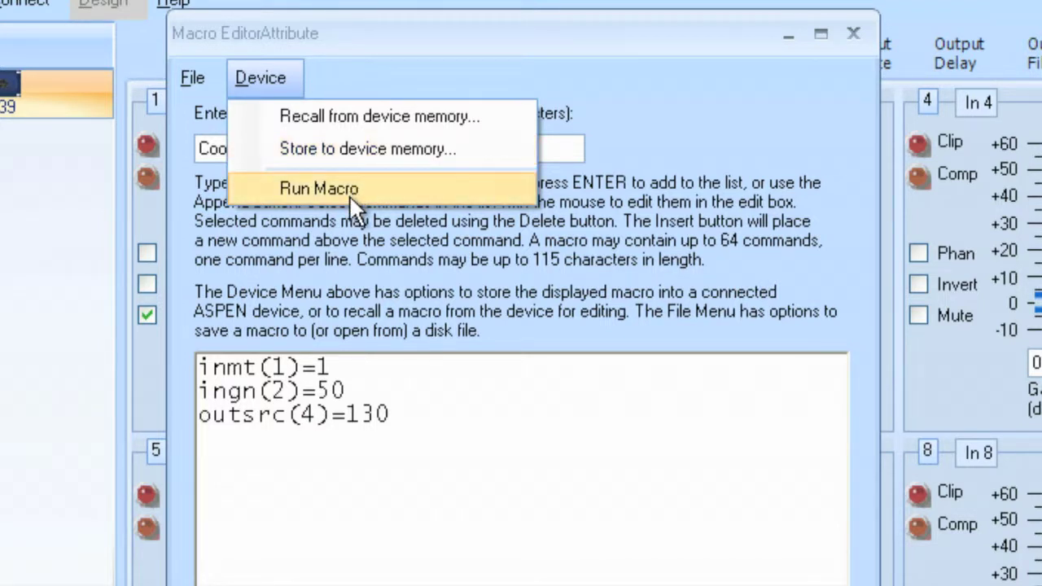
{"action": "left_click", "coordinate": [333, 155]}
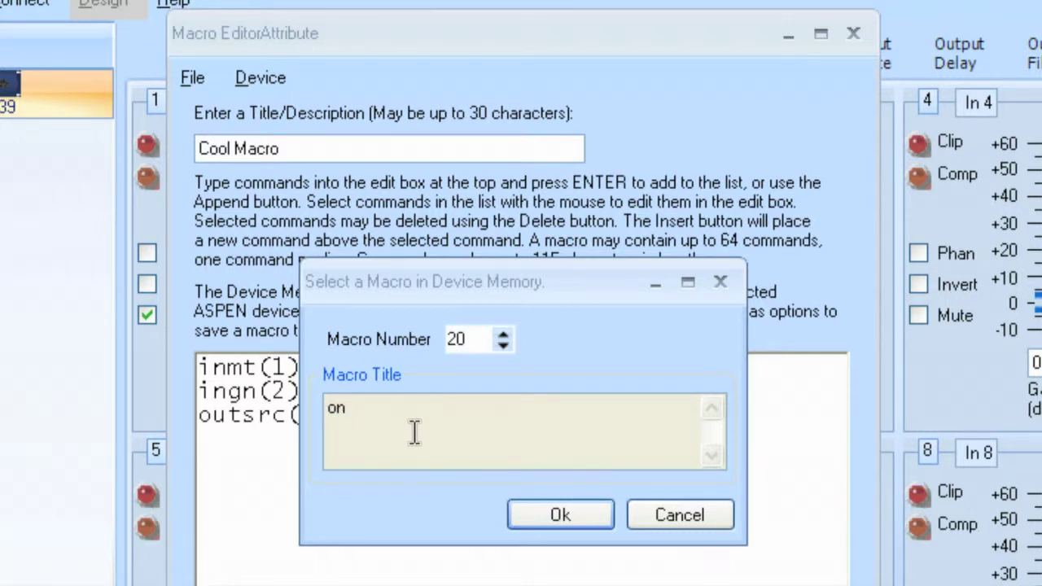
Raise the Macro Number to 22 and confirm storing Cool Macro there.
{"action": "left_click", "coordinate": [504, 335]}
{"action": "left_click", "coordinate": [558, 515]}
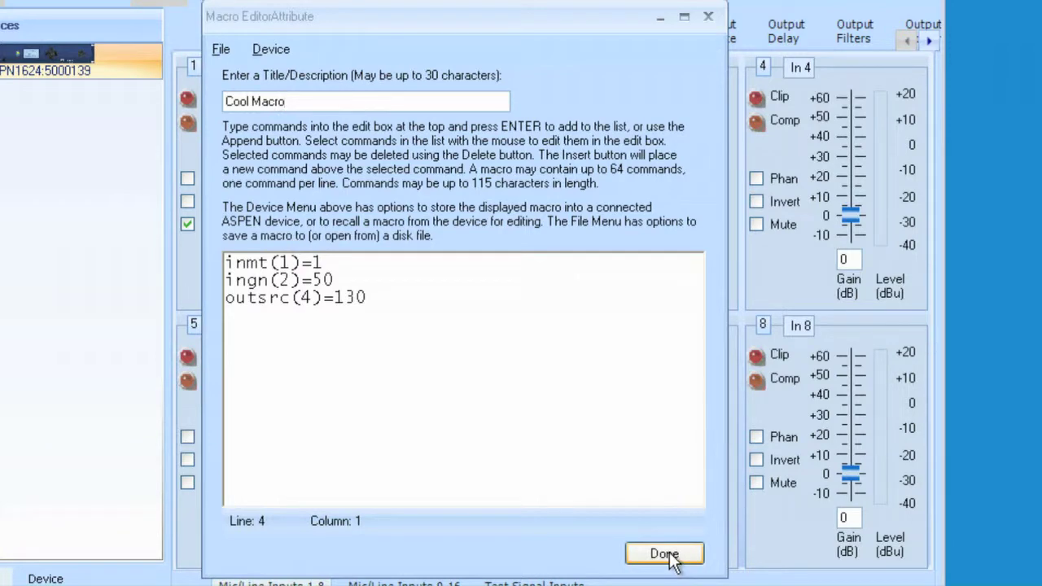
Close the Macro Editor, set input 2 gain to 0, and return Out 4 to Matrix.
{"action": "left_click", "coordinate": [664, 555]}
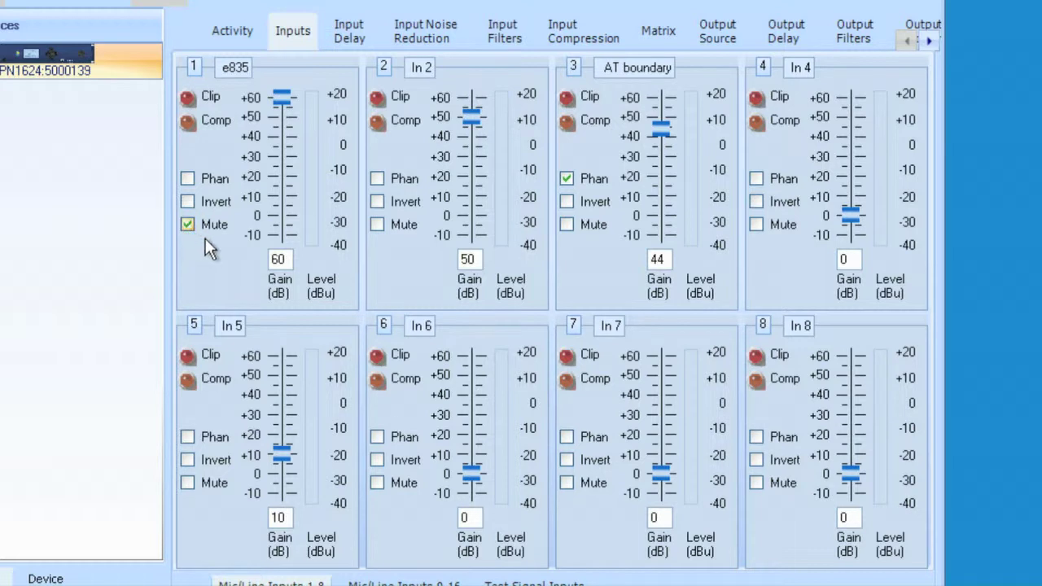
{"action": "left_click_drag", "start_coordinate": [476, 258], "coordinate": [457, 259]}
{"action": "type", "text": "0"}
{"action": "key", "text": "Return"}
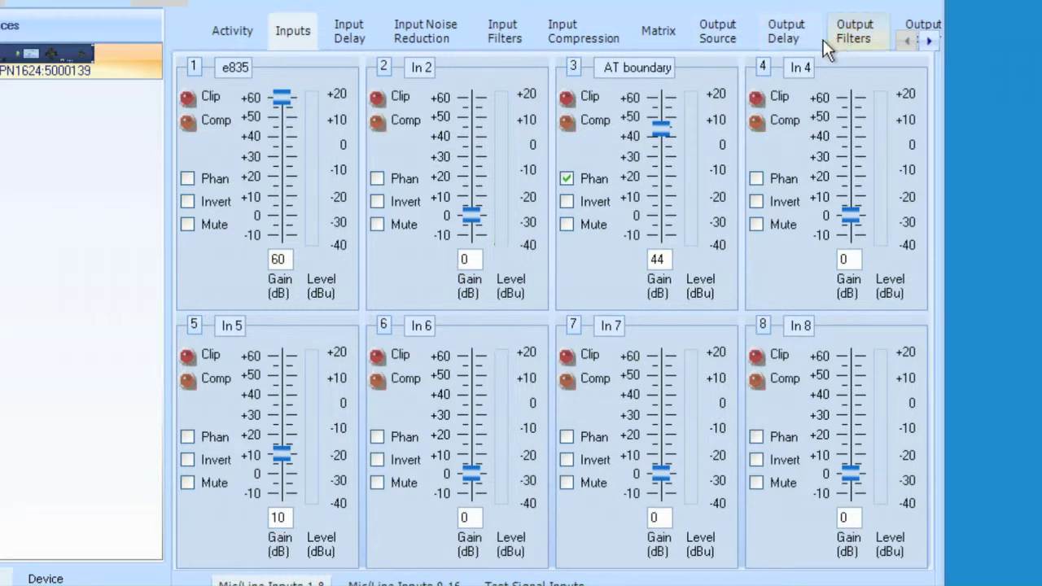
{"action": "left_click", "coordinate": [721, 38]}
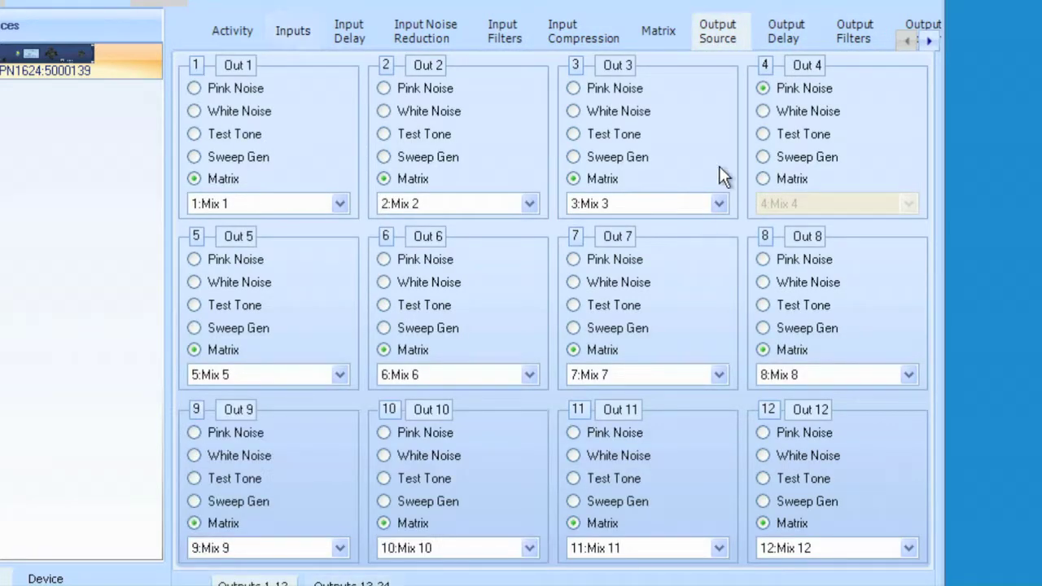
{"action": "left_click", "coordinate": [765, 179]}
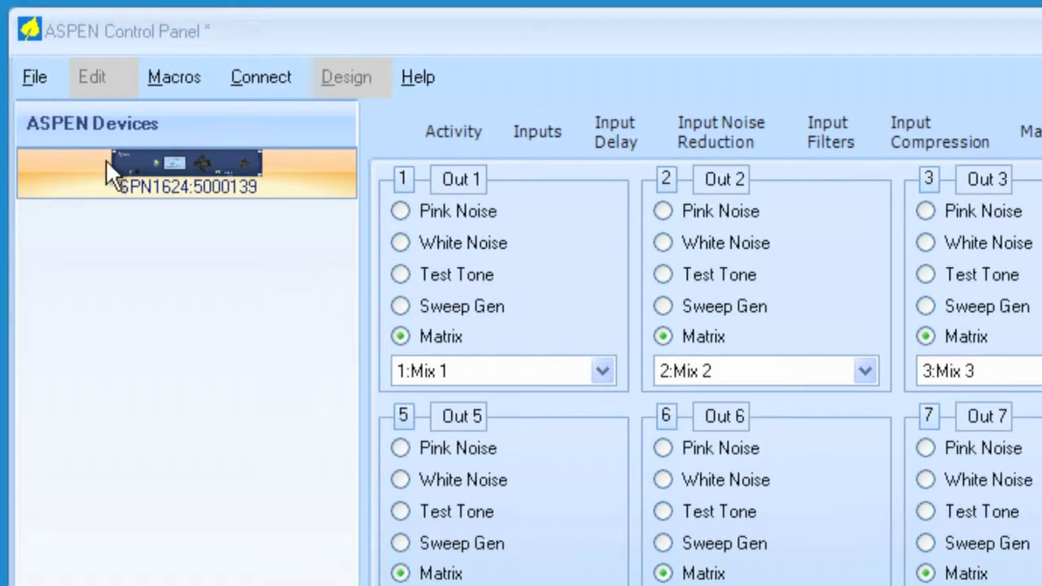
Run stored macro 22, Cool Macro, via Macros > Run Macro and check the Inputs page.
{"action": "left_click", "coordinate": [175, 77]}
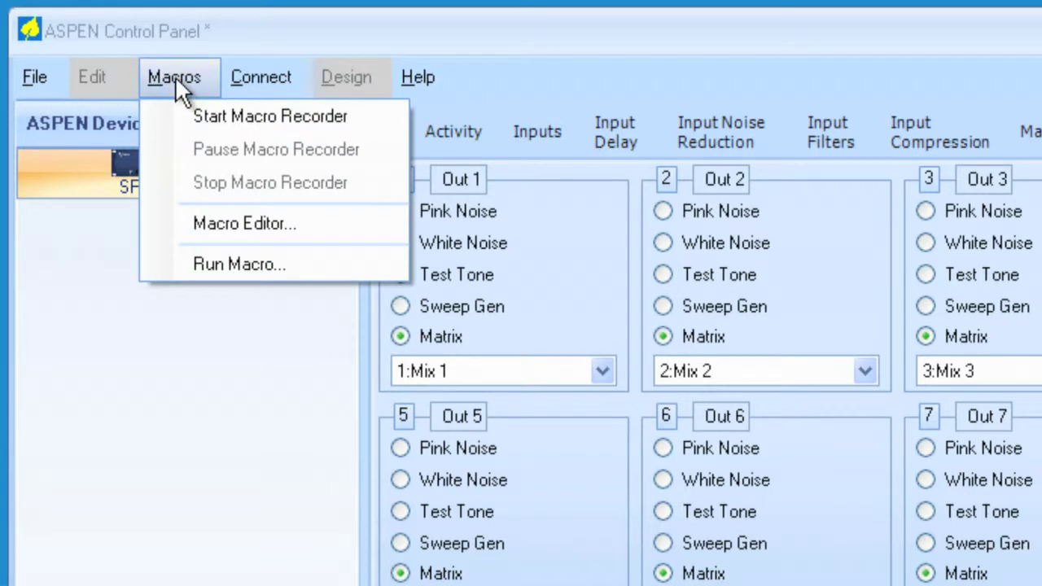
{"action": "left_click", "coordinate": [213, 267]}
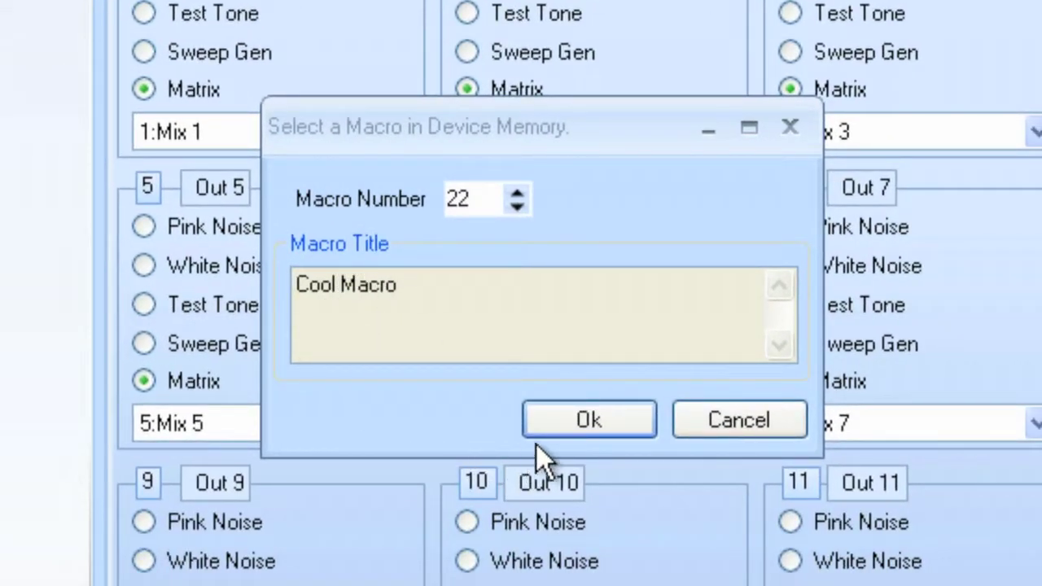
{"action": "left_click", "coordinate": [590, 421]}
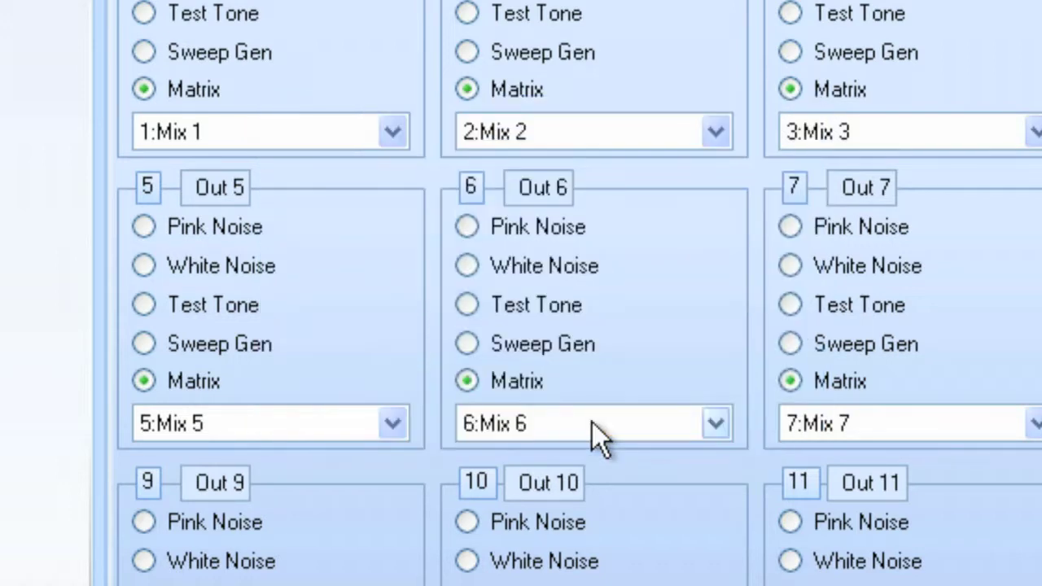
{"action": "left_click", "coordinate": [1007, 27]}
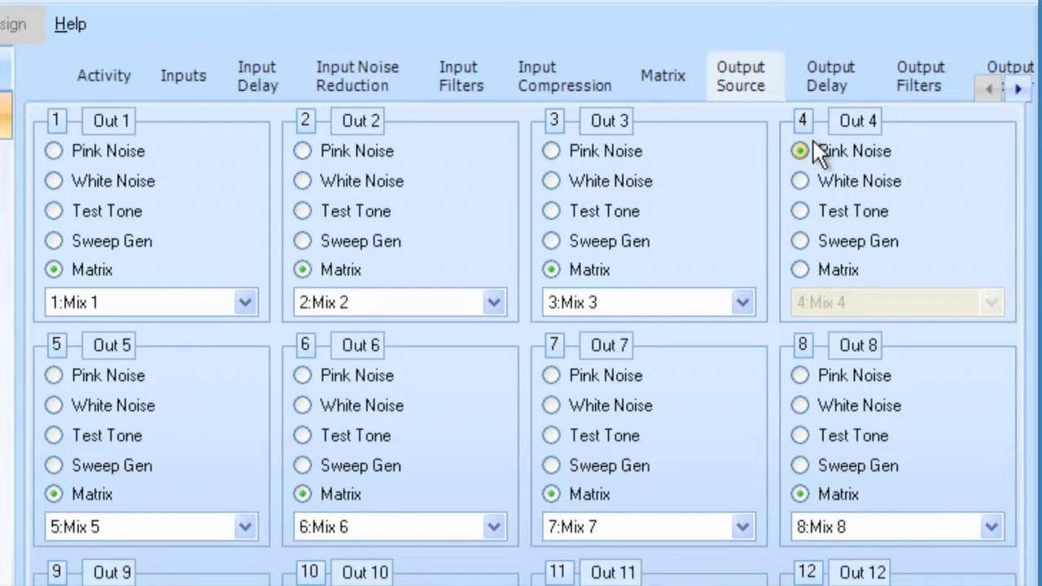
{"action": "left_click", "coordinate": [182, 73]}
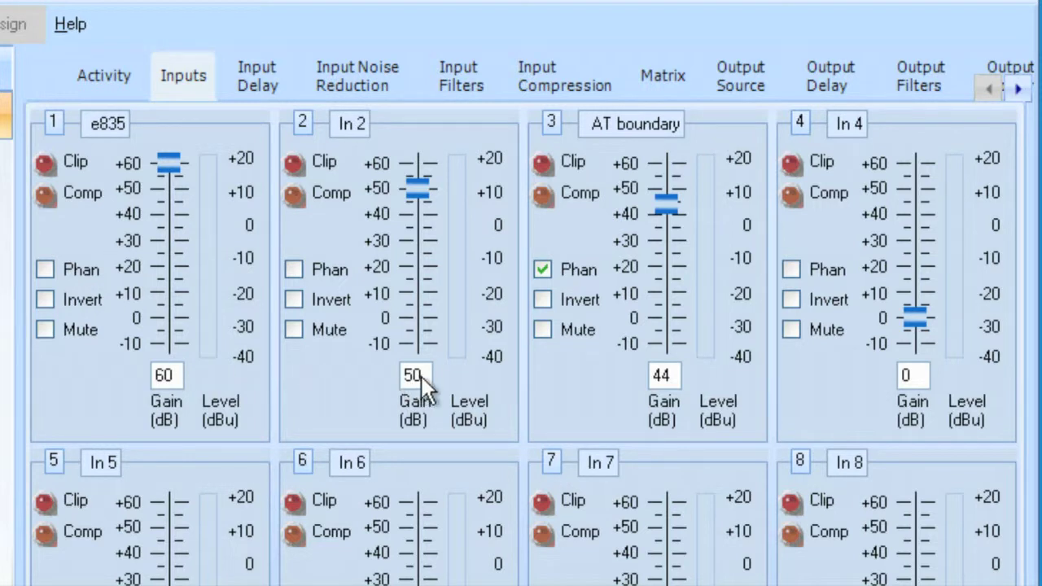
Set input 2 gain back to 0 and switch Out 4's source to Matrix.
{"action": "double_click", "coordinate": [396, 374]}
{"action": "type", "text": "0"}
{"action": "key", "text": "Return"}
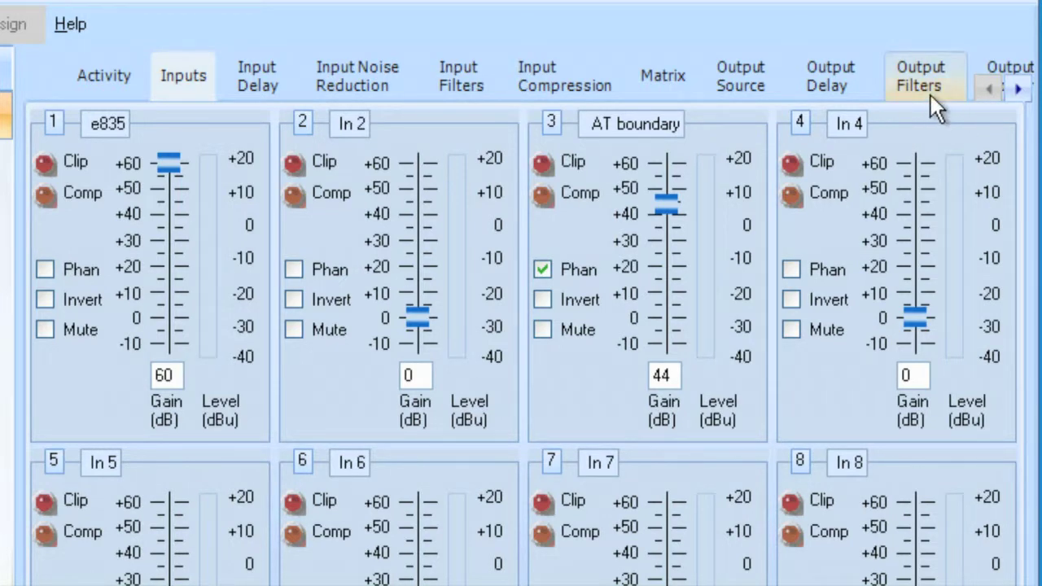
{"action": "left_click", "coordinate": [747, 85]}
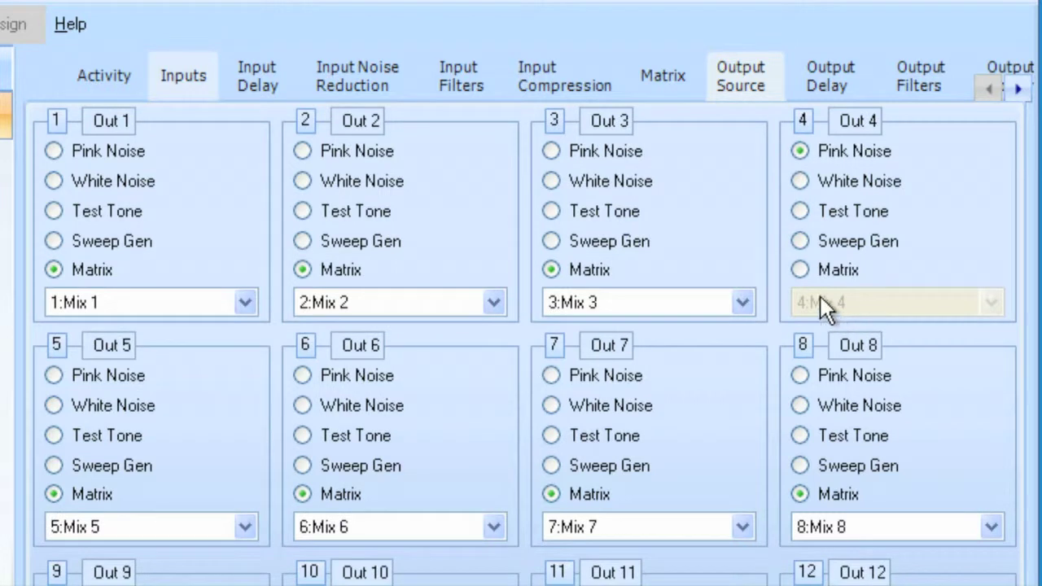
{"action": "left_click", "coordinate": [800, 269]}
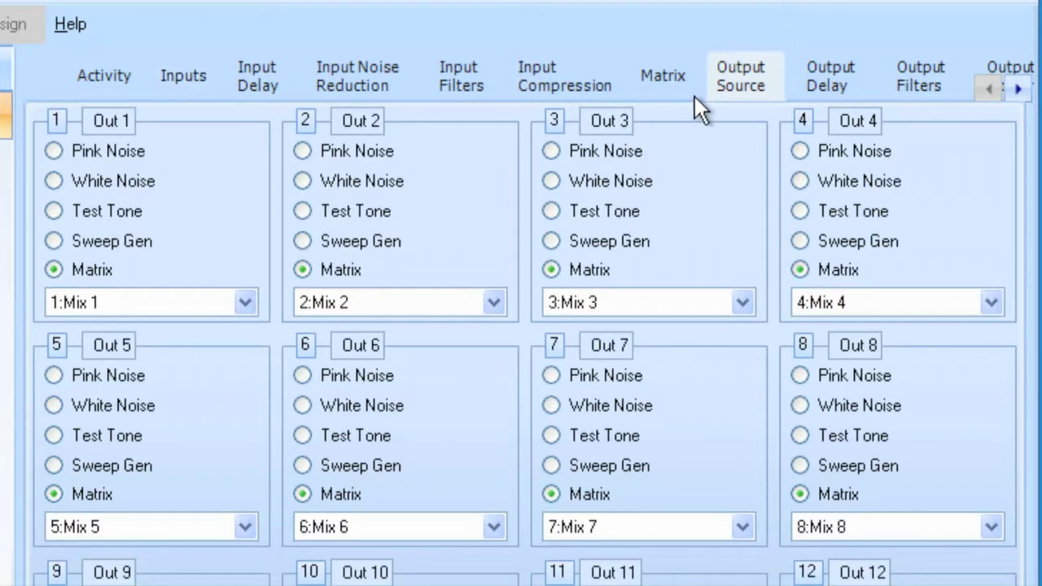
{"action": "left_click", "coordinate": [1017, 89]}
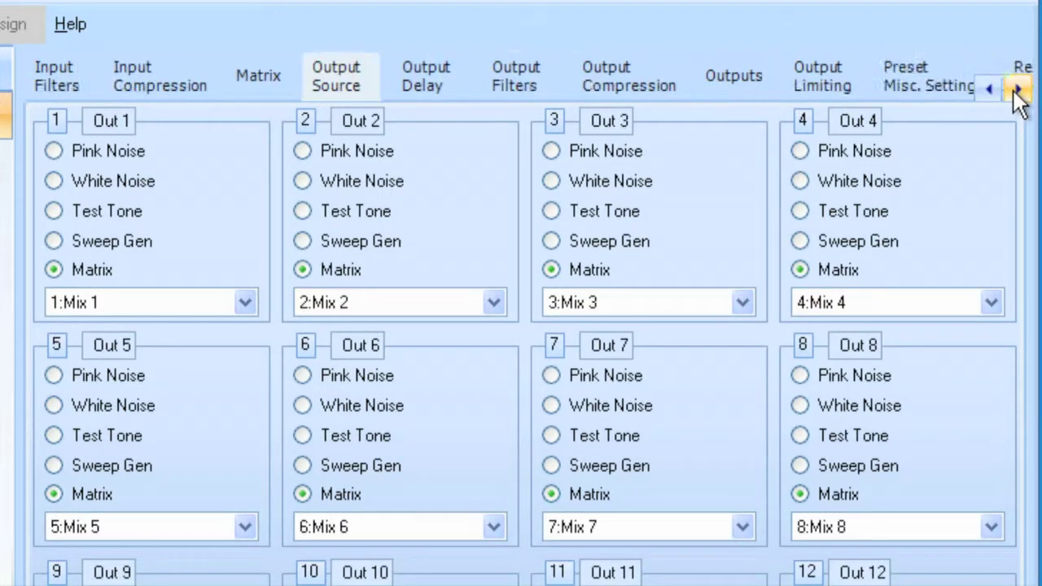
Go to the Rear Panel Control page and select programmable input pin 3.
{"action": "left_click", "coordinate": [1017, 90]}
{"action": "left_click", "coordinate": [1017, 90]}
{"action": "left_click", "coordinate": [1017, 90]}
{"action": "left_click", "coordinate": [773, 85]}
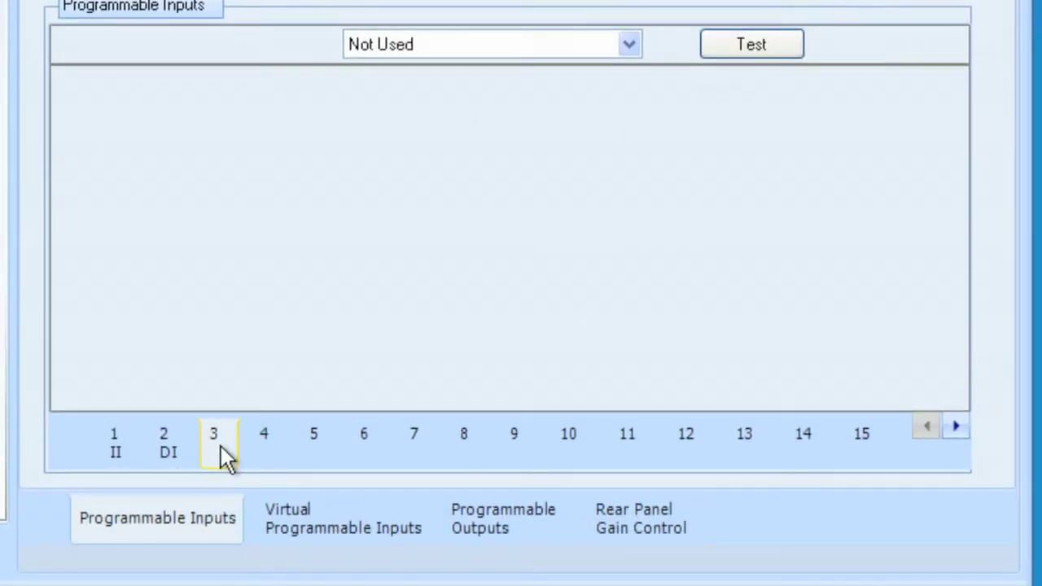
{"action": "left_click", "coordinate": [215, 444]}
Set pin 3's function to Run Macro on Close with Macro Number 22.
{"action": "left_click", "coordinate": [630, 47]}
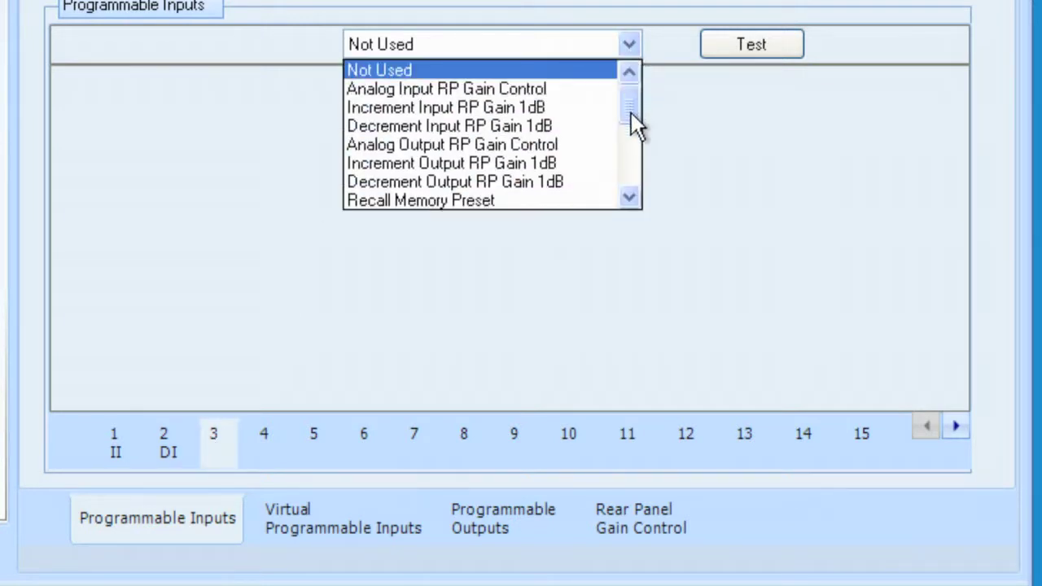
{"action": "left_click_drag", "start_coordinate": [630, 113], "coordinate": [637, 200]}
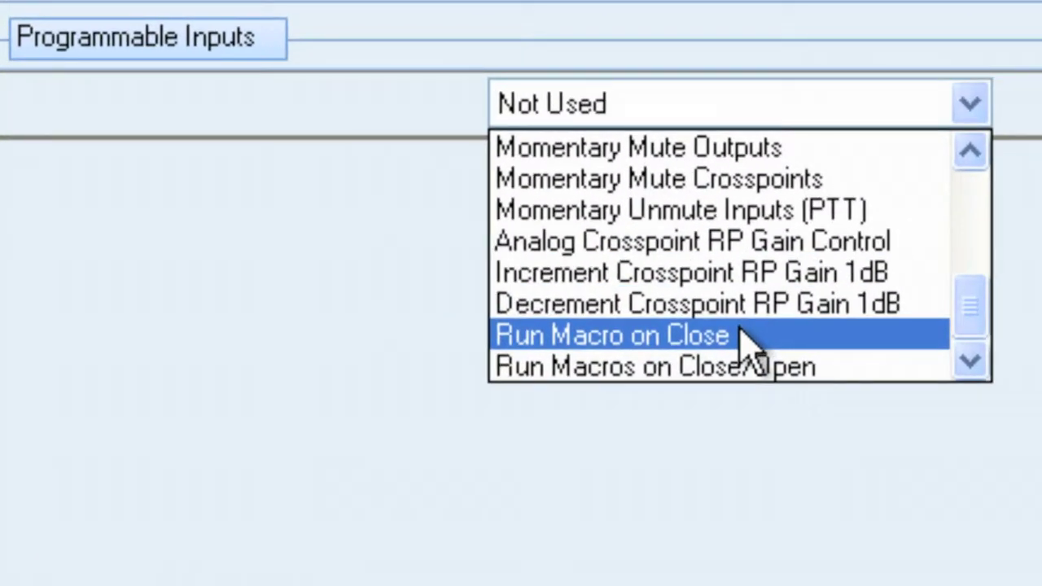
{"action": "left_click", "coordinate": [744, 336]}
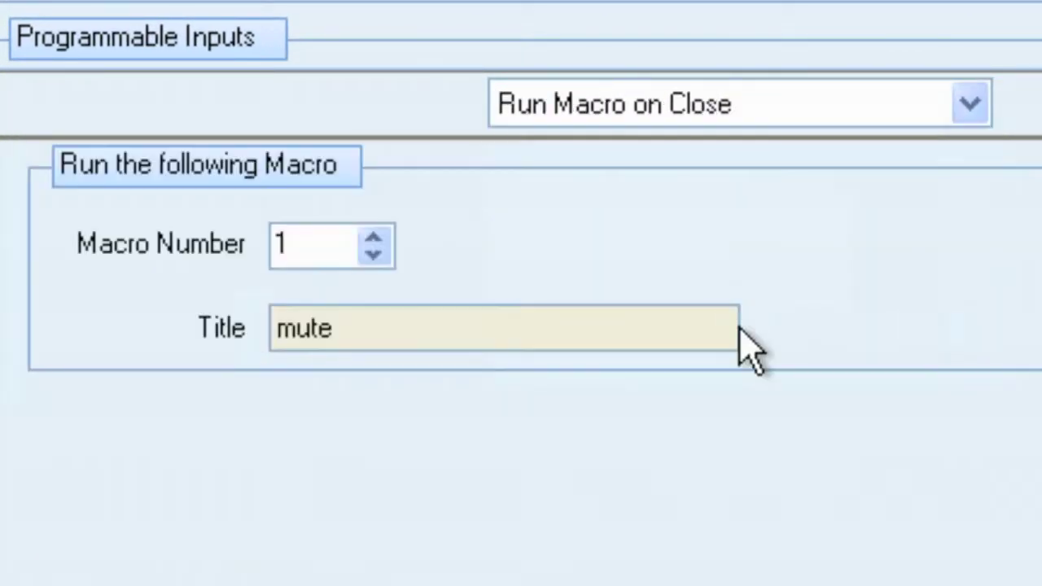
{"action": "double_click", "coordinate": [271, 243]}
{"action": "type", "text": "22"}
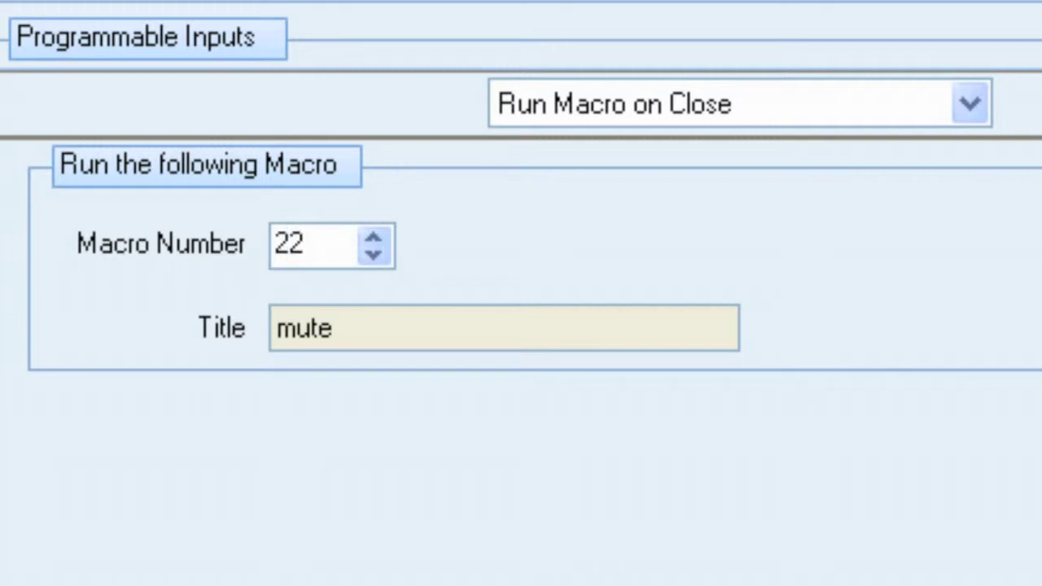
{"action": "key", "text": "Tab"}
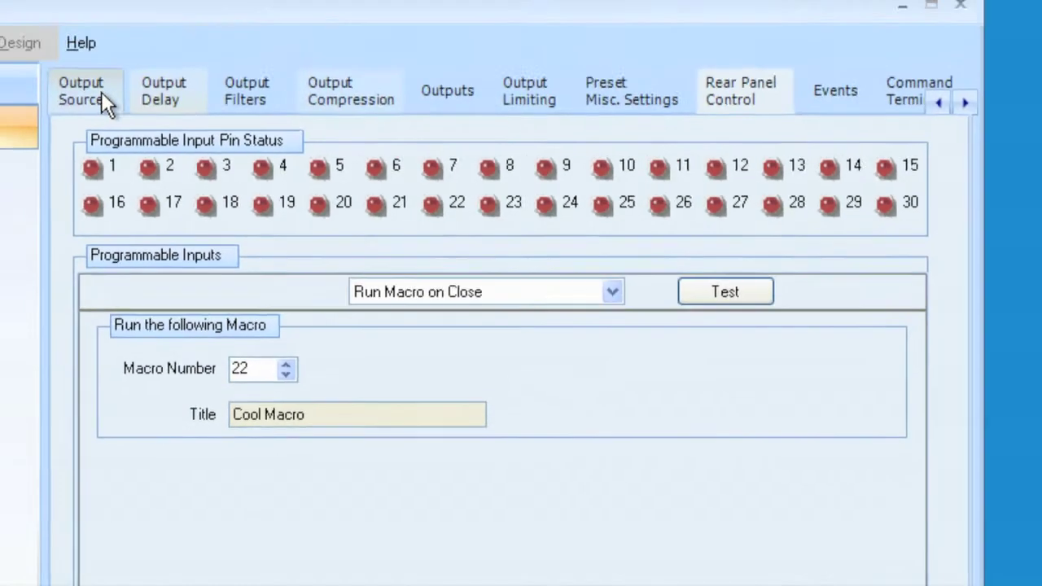
Return to the Output Source page, where Out 4 plays Pink Noise again.
{"action": "left_click", "coordinate": [40, 0]}
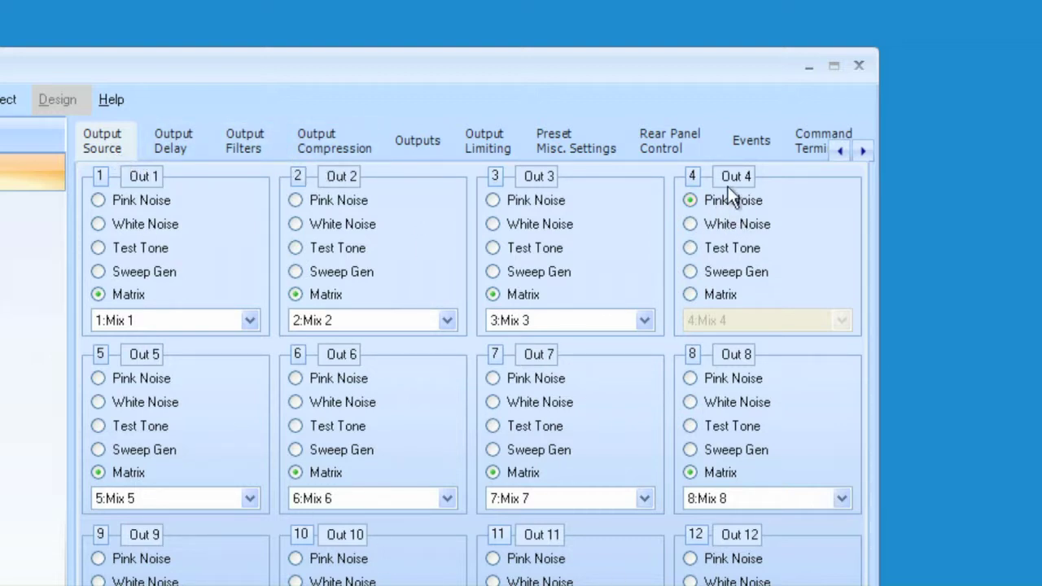
Go back to the Inputs page to verify input 1 muted and input 2 at 50 dB.
{"action": "left_click", "coordinate": [839, 150]}
{"action": "left_click", "coordinate": [839, 150]}
{"action": "left_click", "coordinate": [839, 151]}
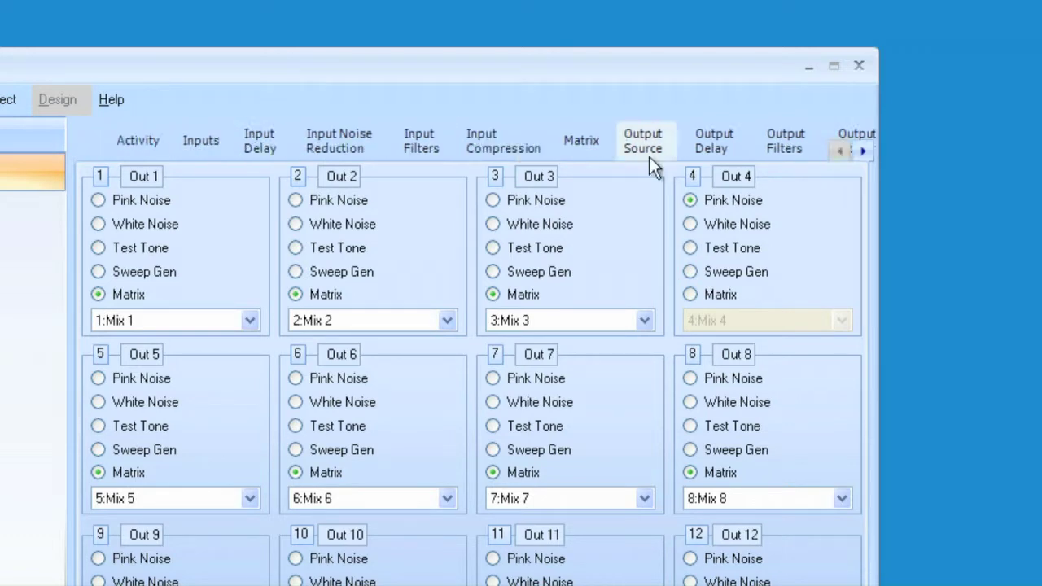
{"action": "left_click", "coordinate": [192, 144]}
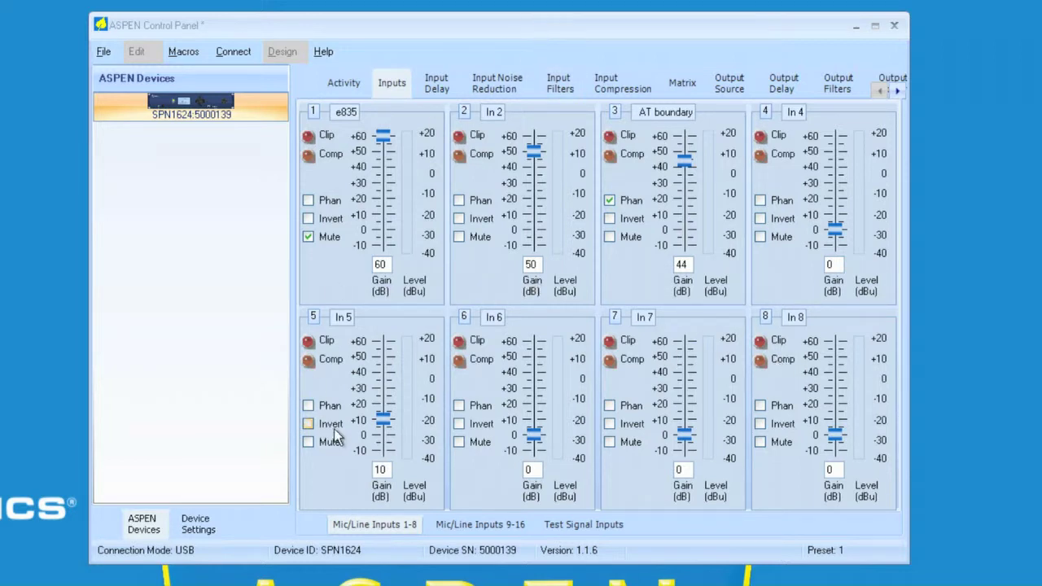
{"action": "left_click", "coordinate": [186, 54]}
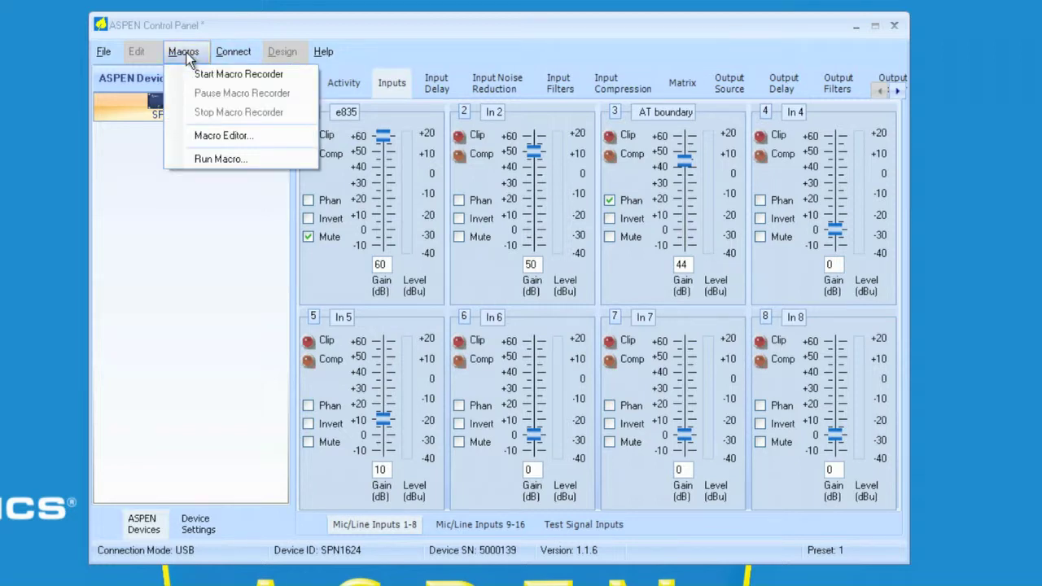
{"action": "left_click", "coordinate": [214, 183]}
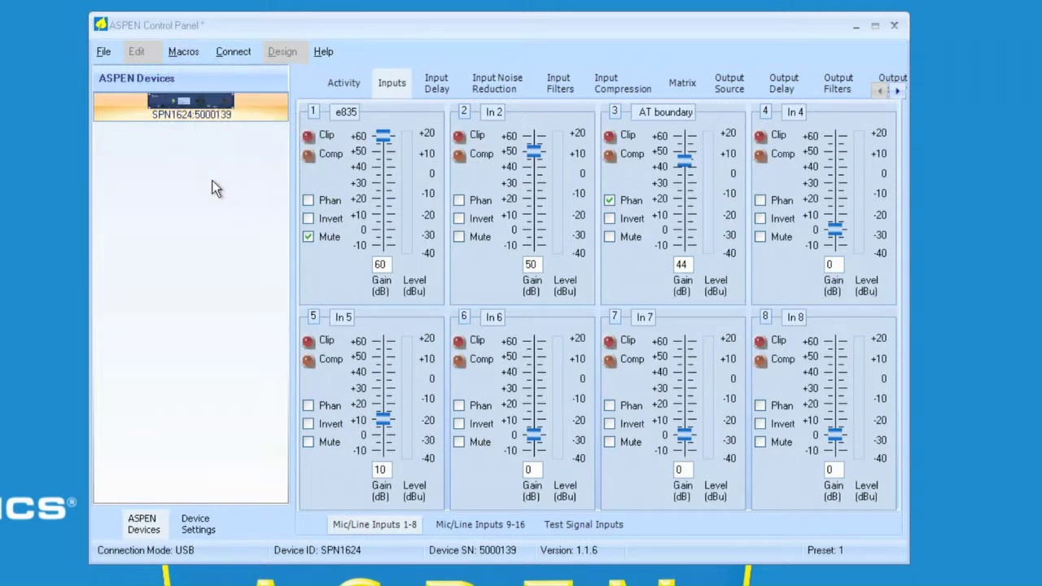